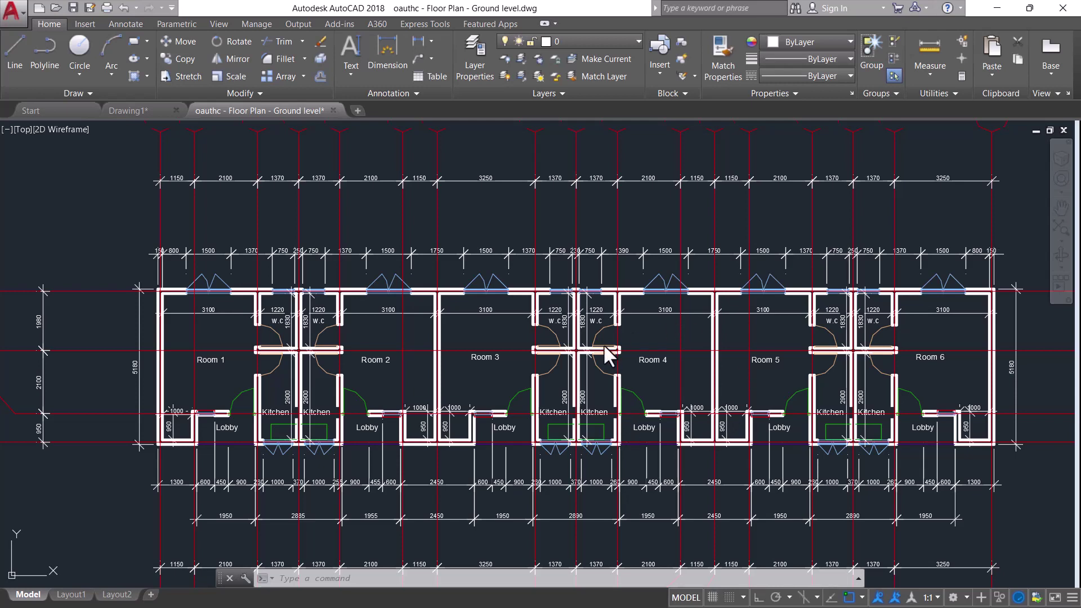
scroll(580, 333, down, 2)
scroll(685, 355, up, 5)
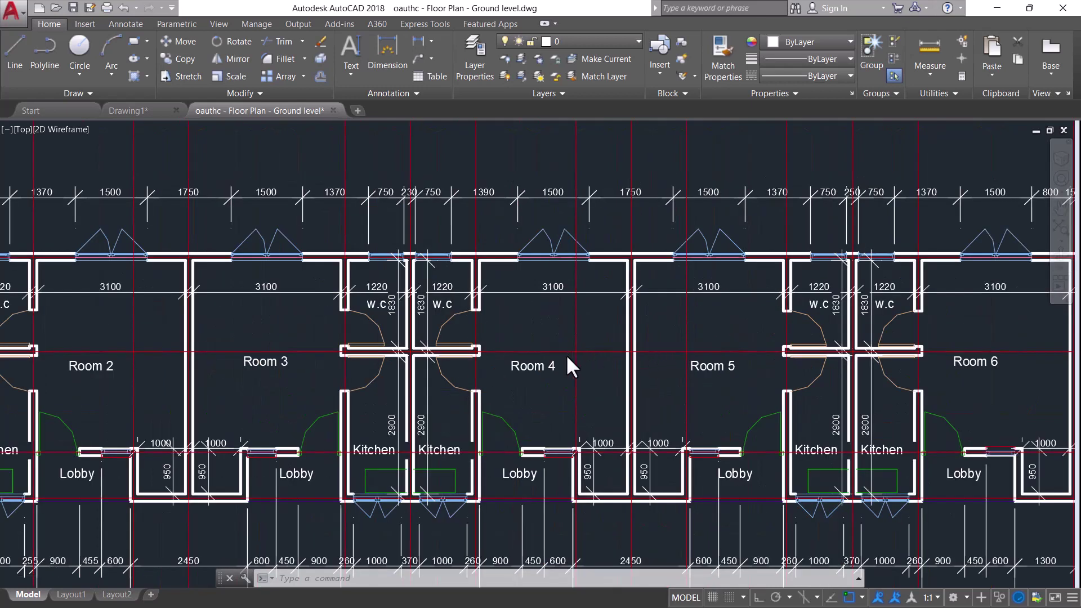
scroll(568, 360, down, 2)
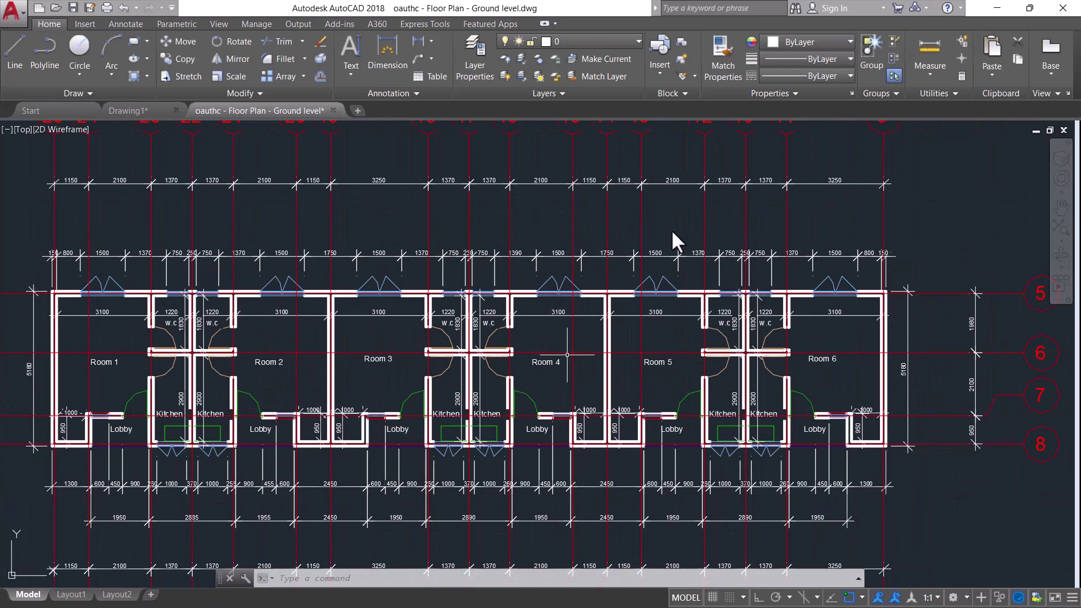
scroll(805, 192, down, 2)
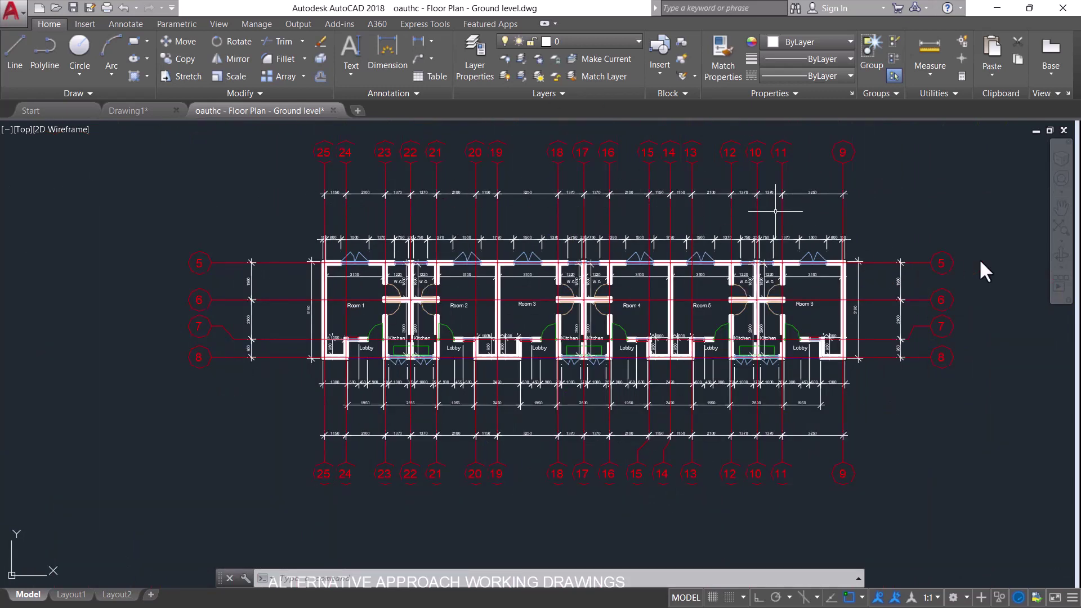
scroll(705, 197, up, 3)
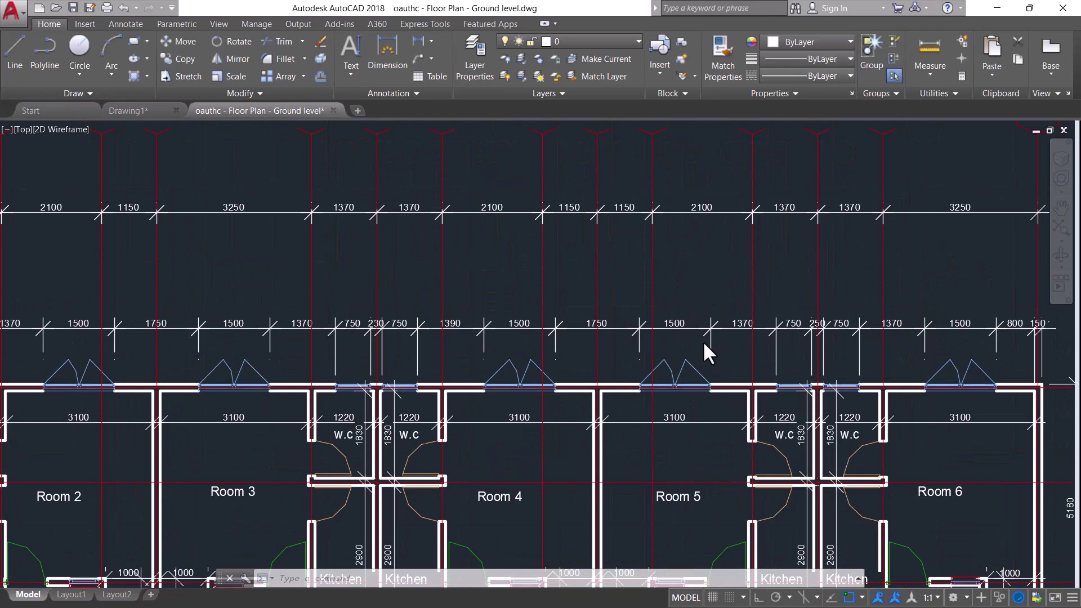
scroll(698, 406, up, 1)
scroll(704, 395, up, 3)
scroll(586, 366, down, 6)
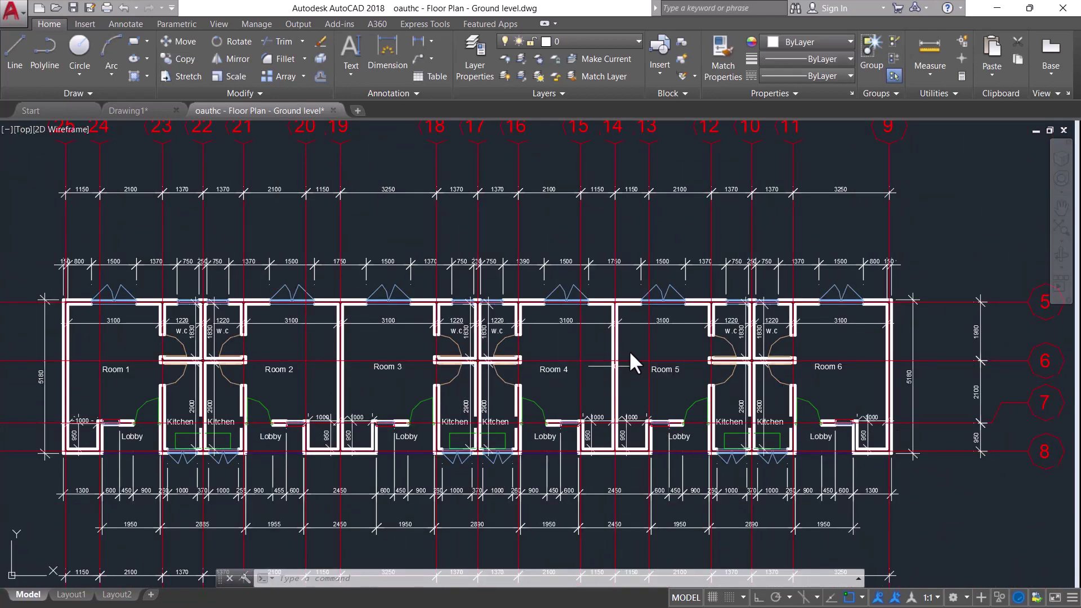
scroll(602, 383, up, 1)
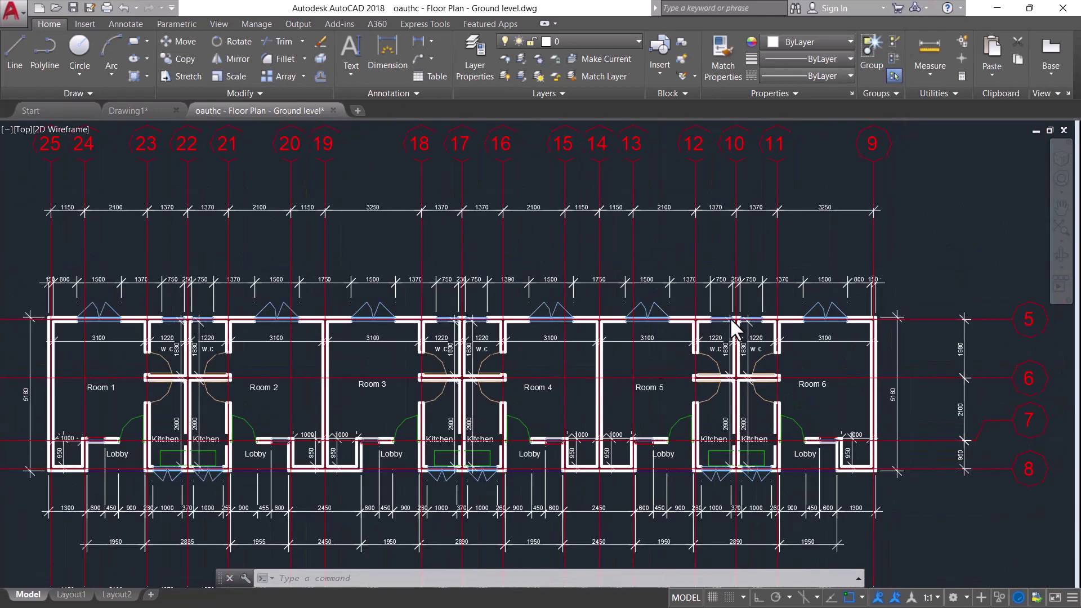
scroll(610, 318, down, 2)
scroll(589, 338, up, 4)
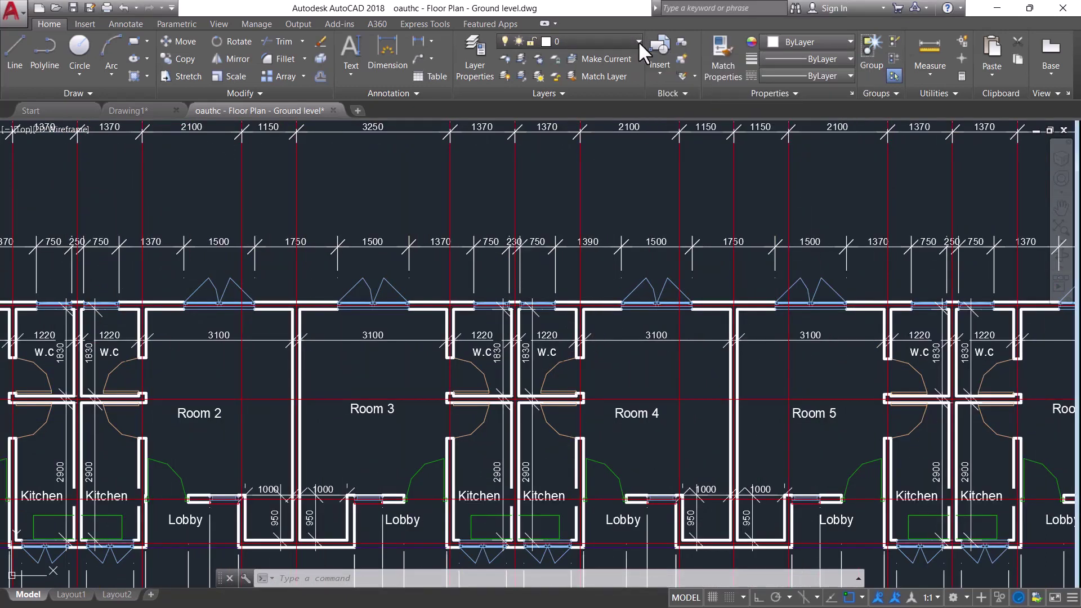
Turn off the S-GRID and S-GRID-IDEN layers in the Layer list
click(638, 42)
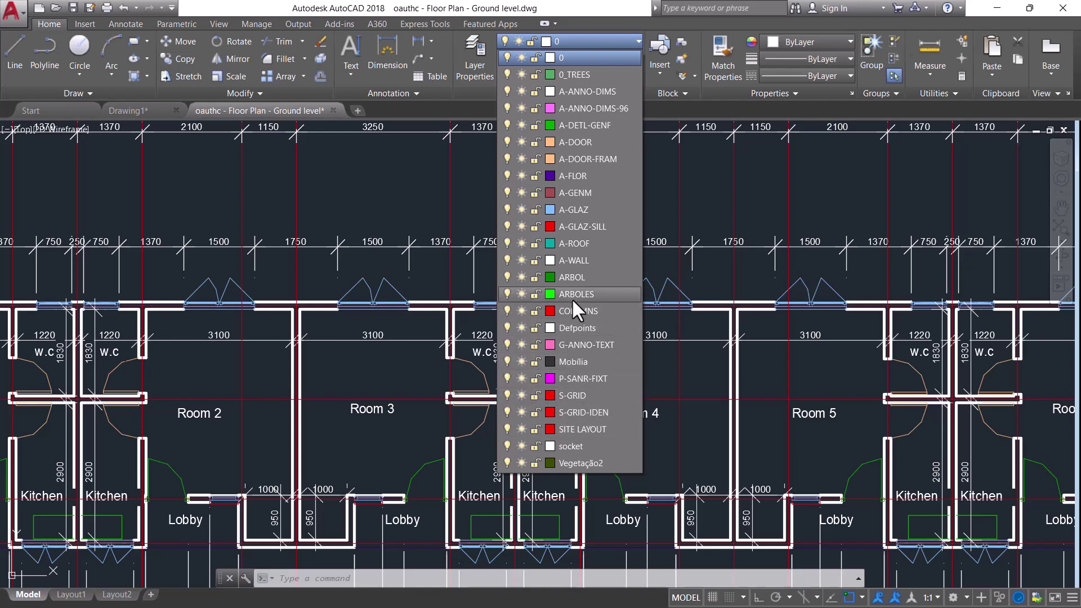
click(508, 395)
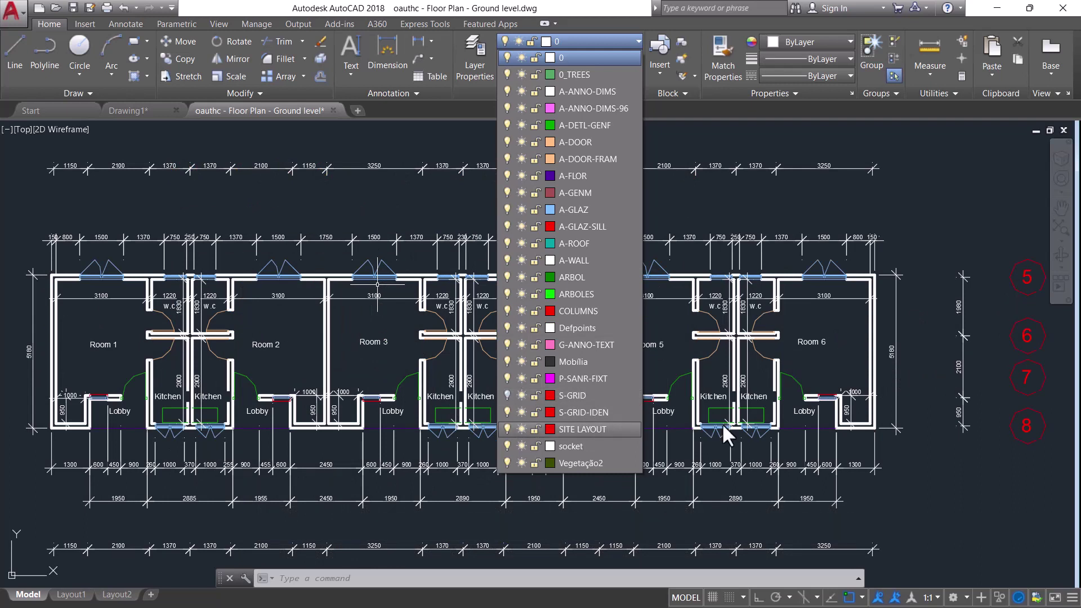
click(508, 410)
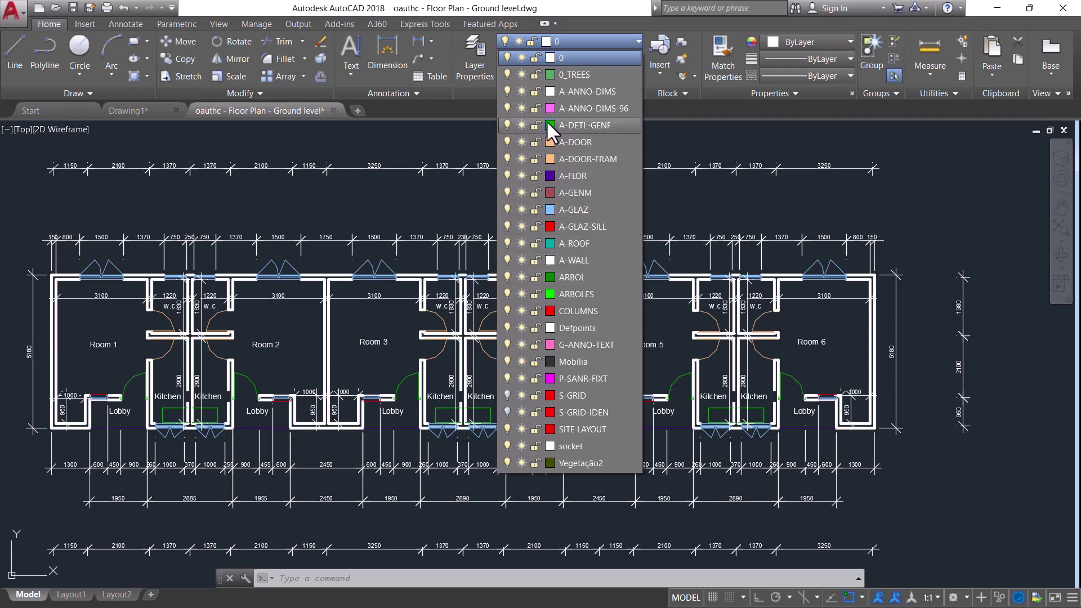
Turn off the A-DETL-GENF and A-ANNO-DIMS layers, then close the layer list
click(507, 124)
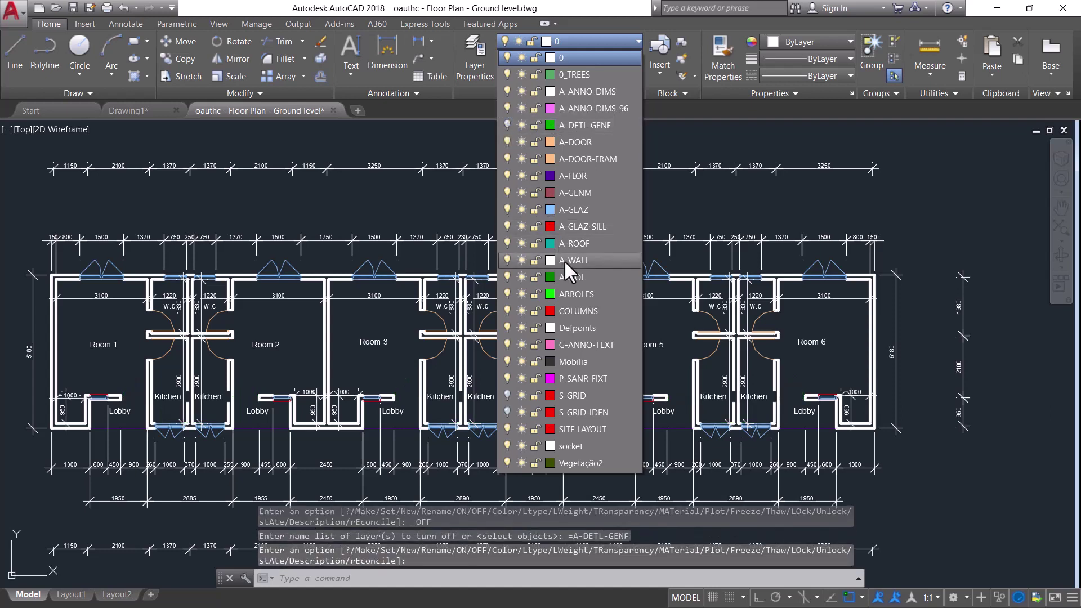
click(508, 124)
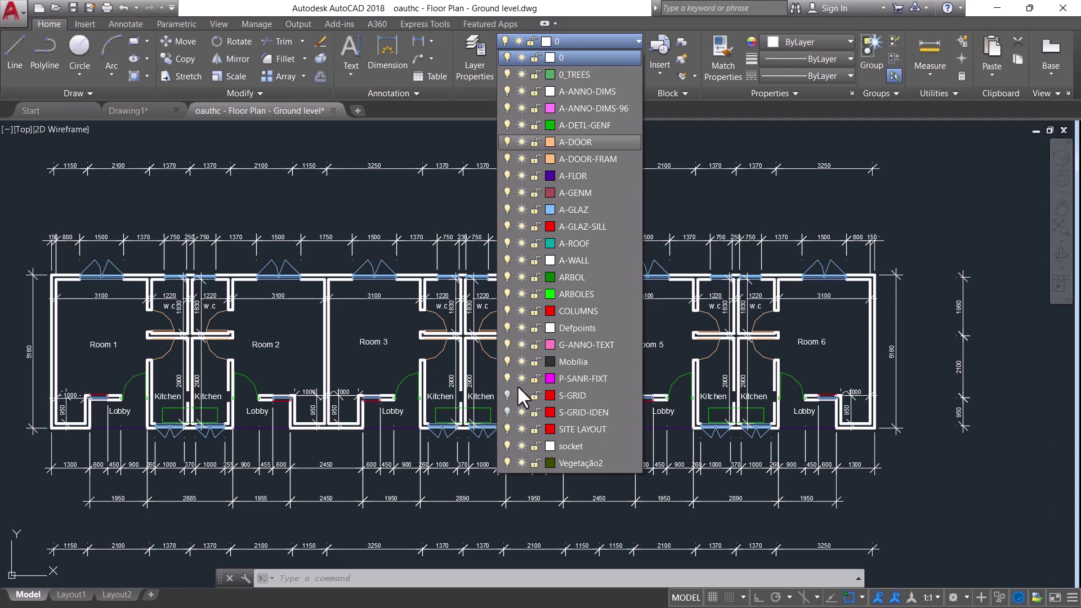
click(503, 124)
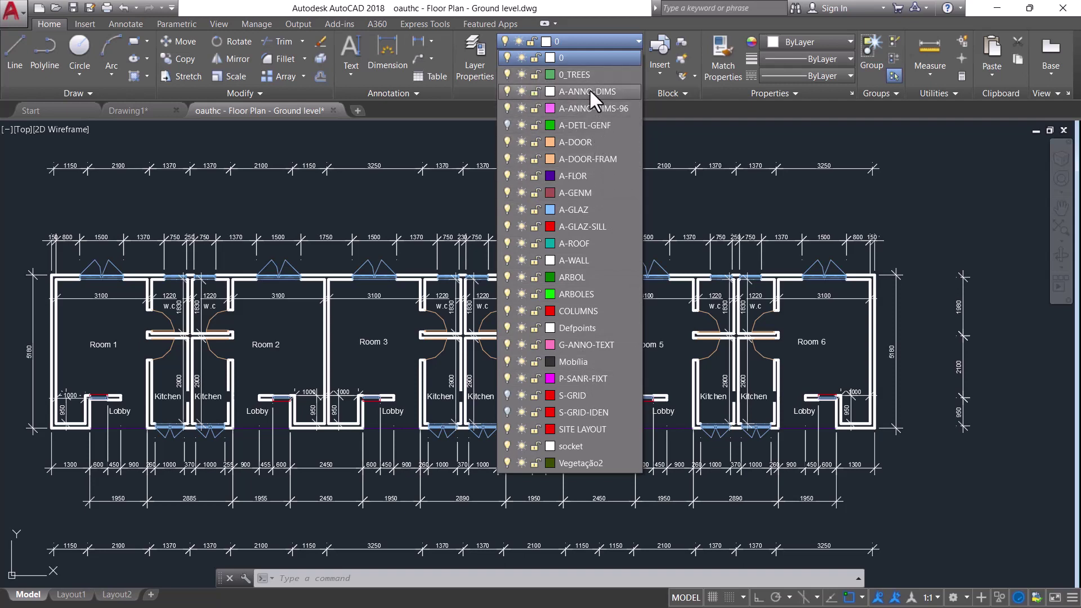
click(508, 91)
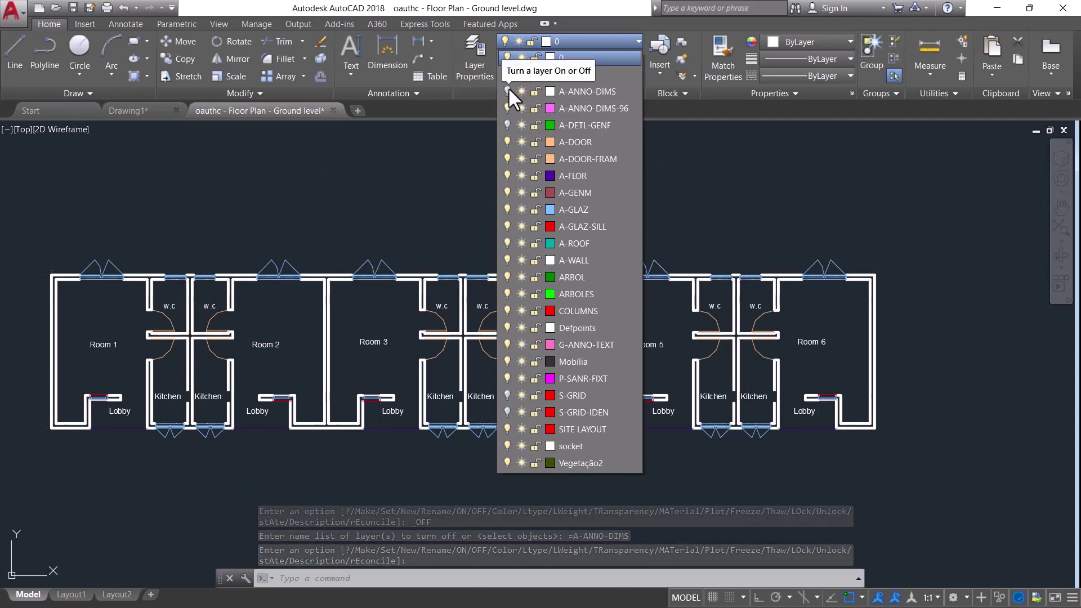
click(509, 90)
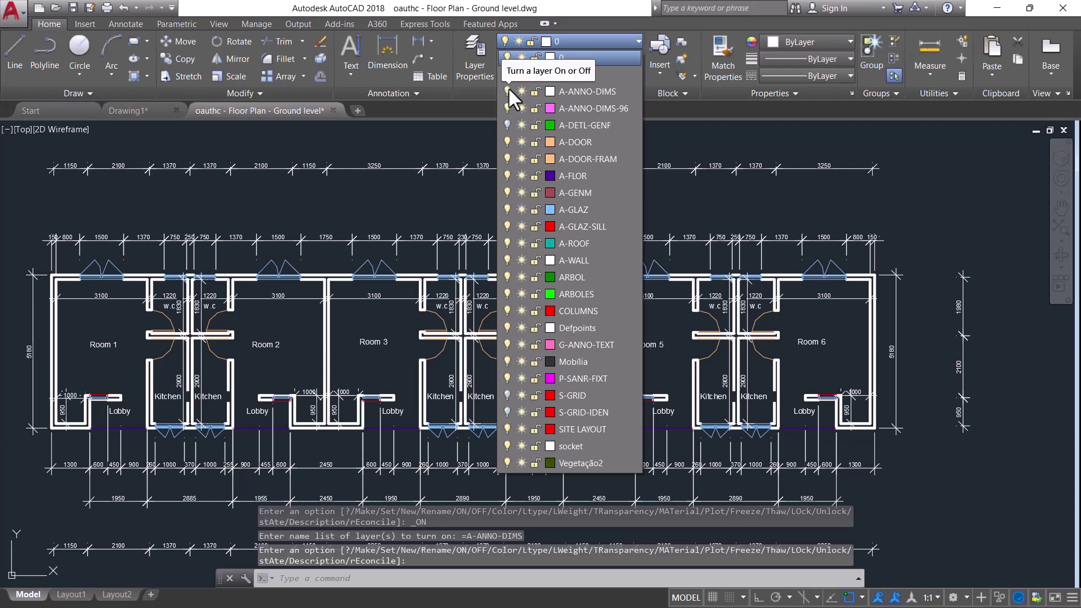
click(509, 91)
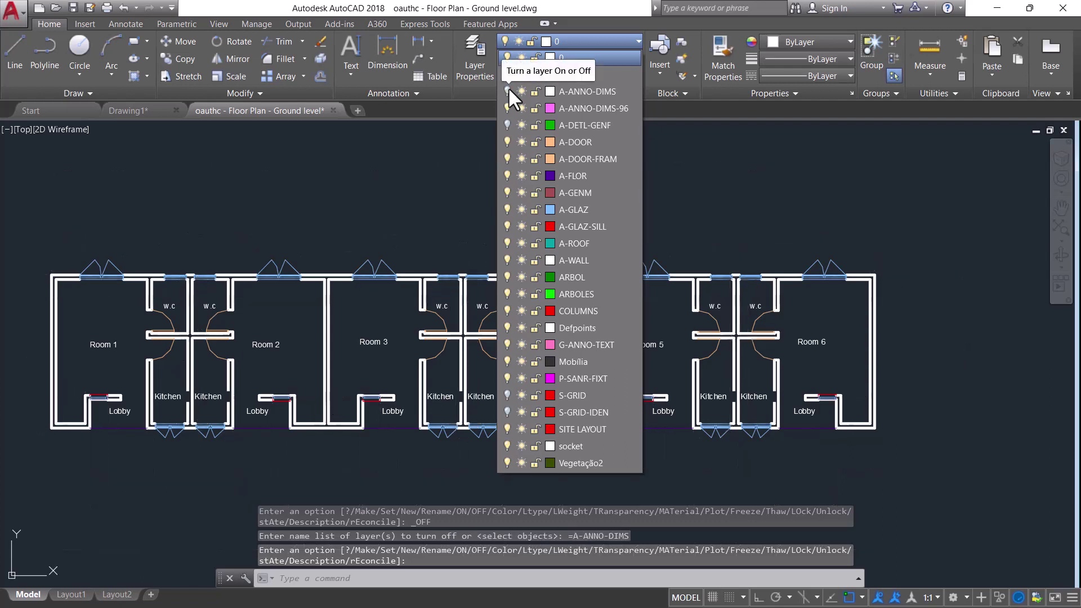
click(439, 181)
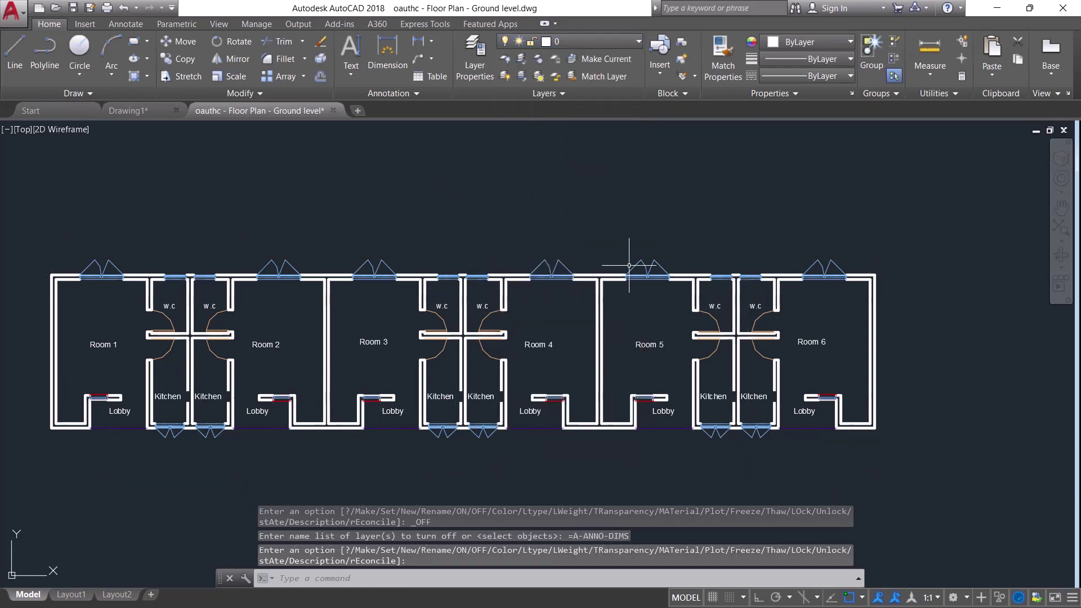
scroll(629, 265, down, 4)
scroll(657, 289, up, 4)
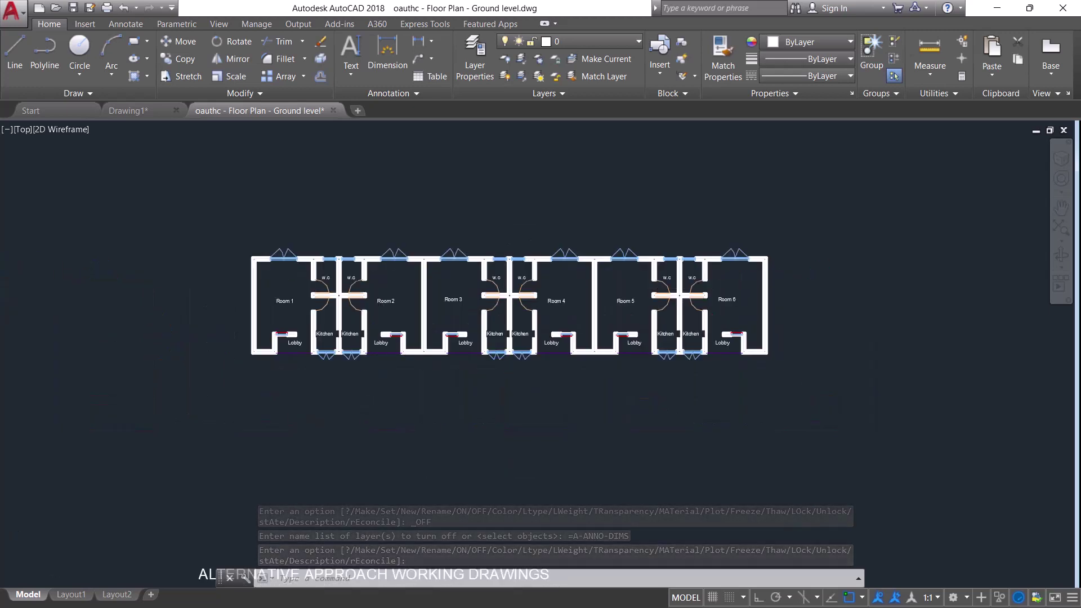
scroll(657, 289, down, 4)
scroll(658, 289, up, 6)
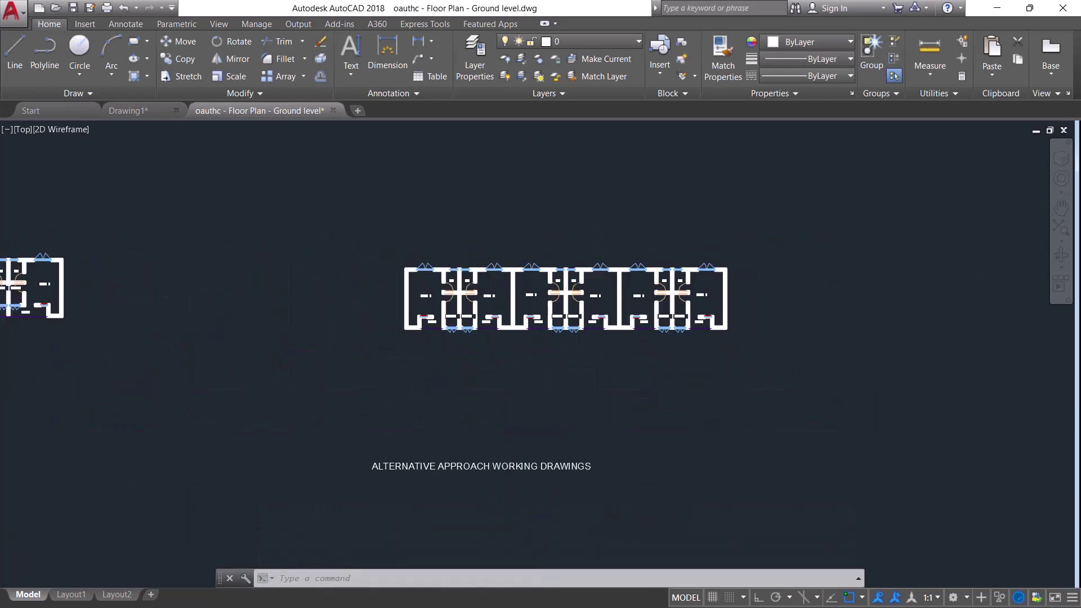
scroll(658, 288, down, 4)
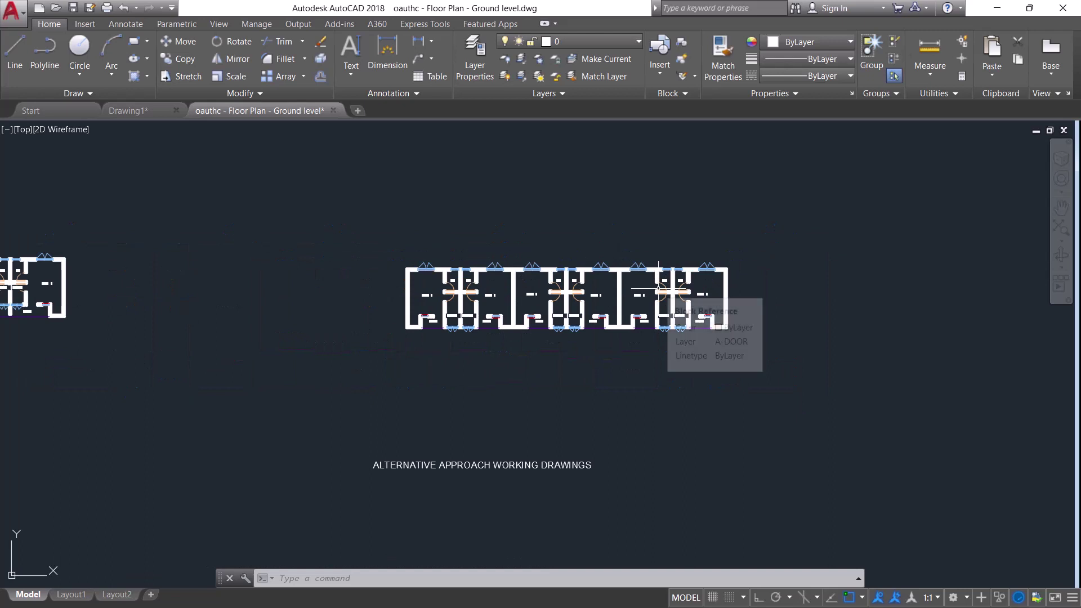
scroll(658, 288, down, 2)
scroll(658, 289, up, 4)
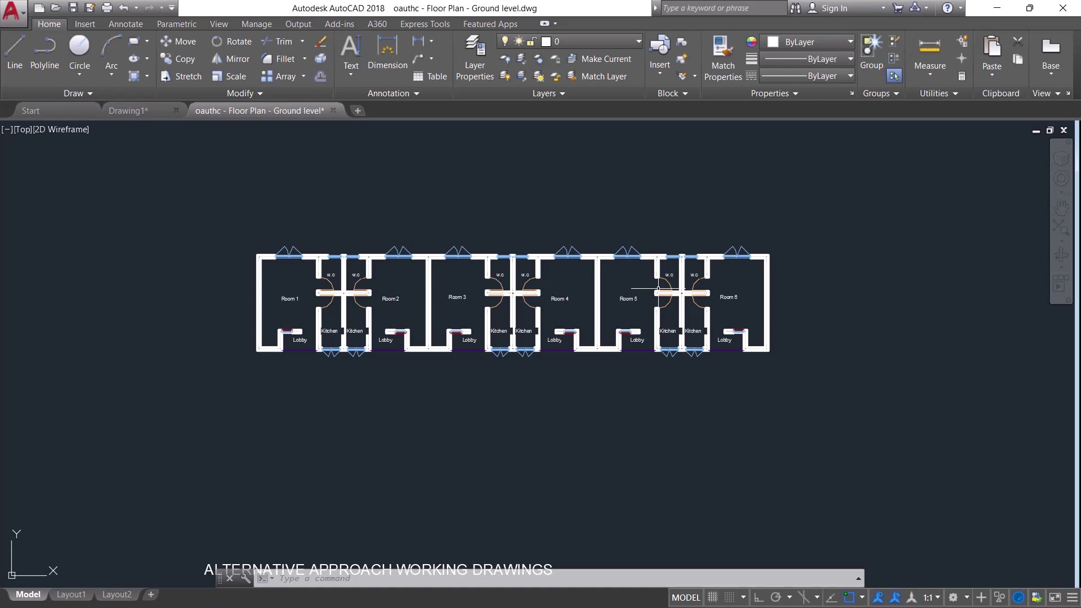
scroll(657, 288, up, 4)
scroll(658, 289, down, 4)
scroll(523, 275, up, 4)
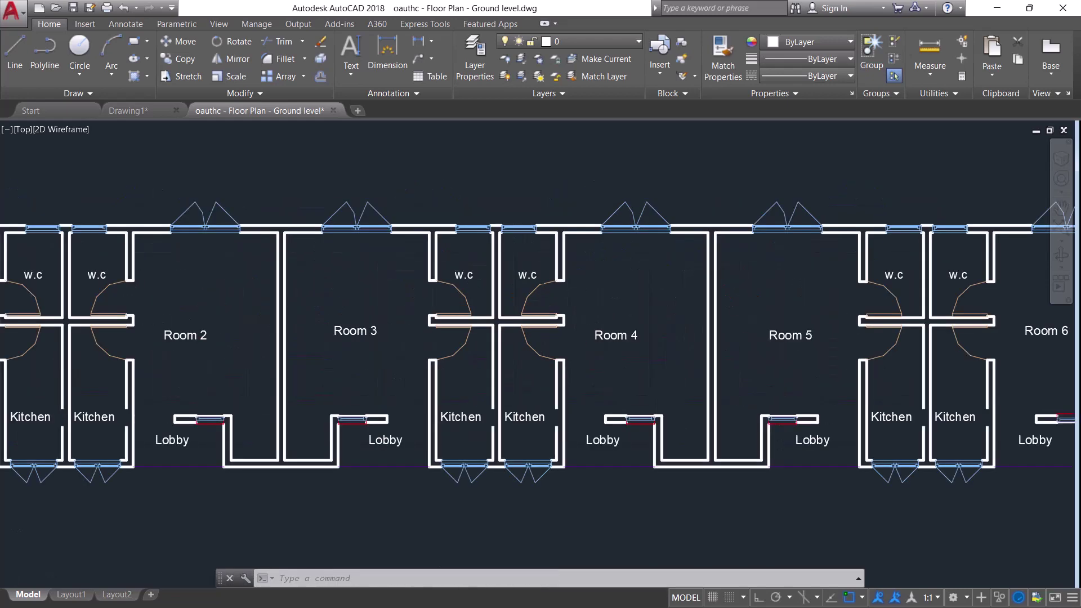
scroll(568, 298, up, 2)
scroll(568, 299, down, 4)
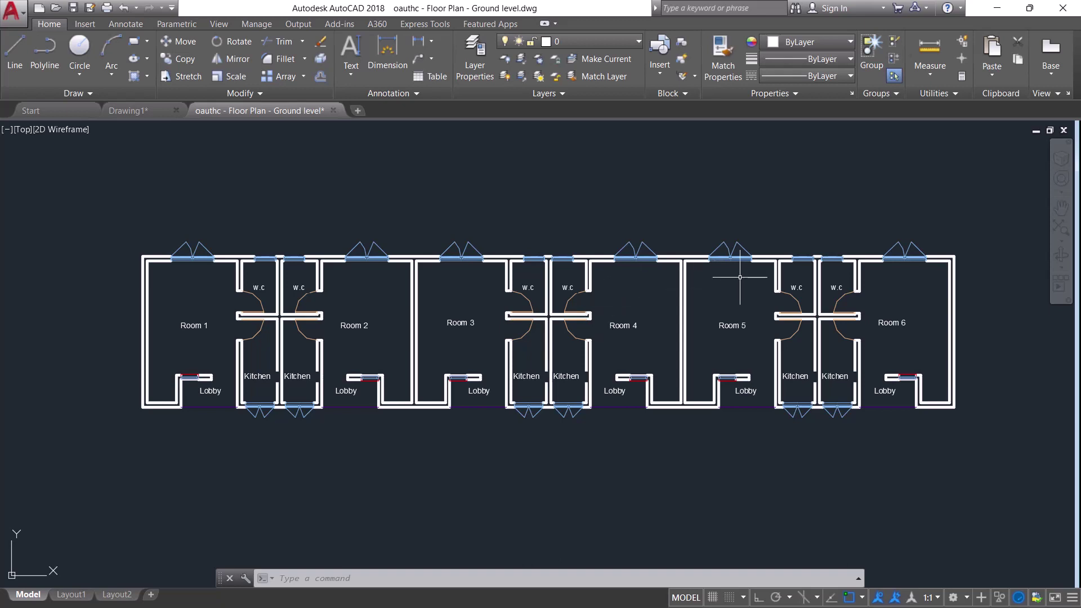
Turn S-GRID-IDEN and every other floor-plan layer back on
click(634, 42)
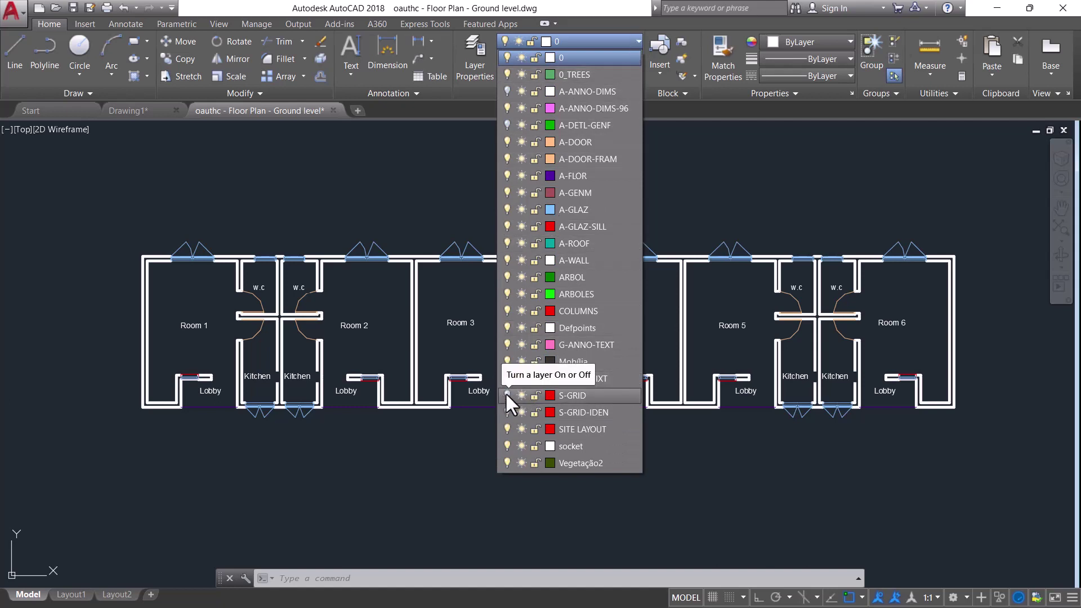
click(506, 409)
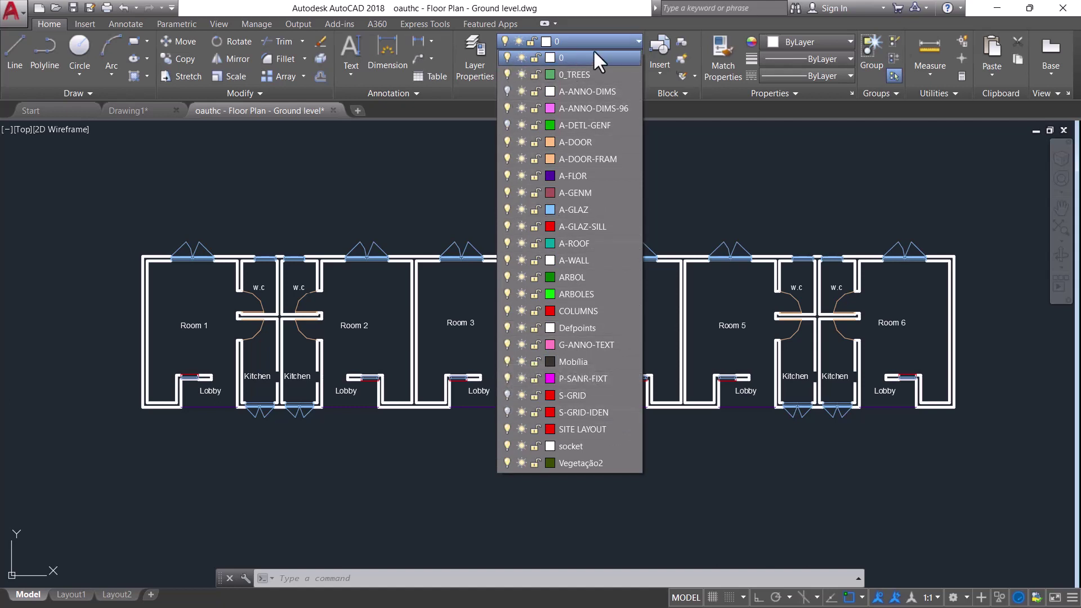
click(628, 37)
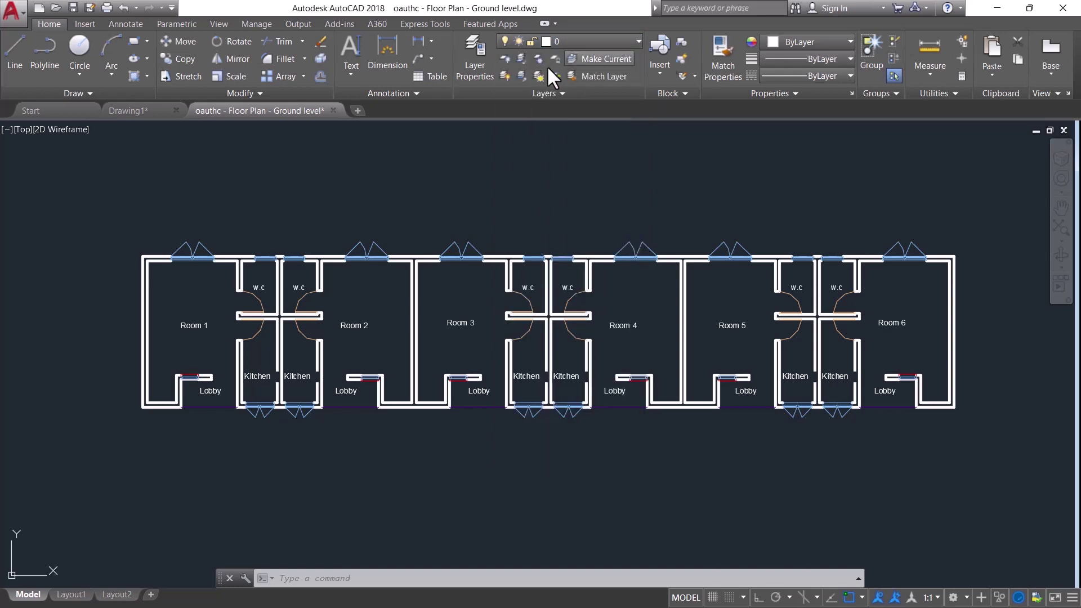
click(505, 76)
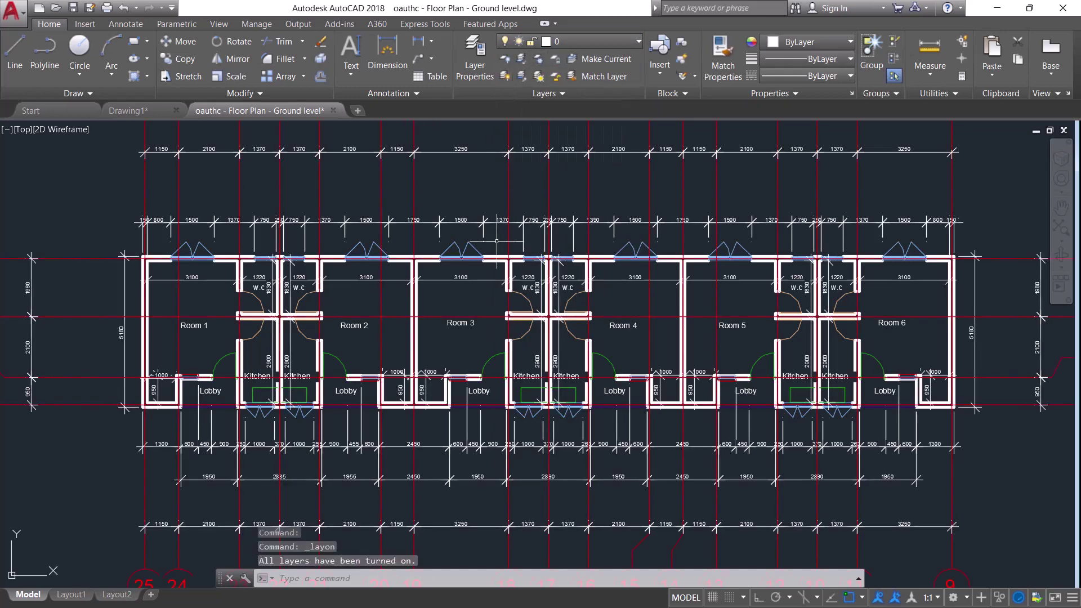
Zoom around the floor plan, then switch to the Drawing1 drawing
scroll(518, 326, down, 4)
scroll(514, 320, up, 6)
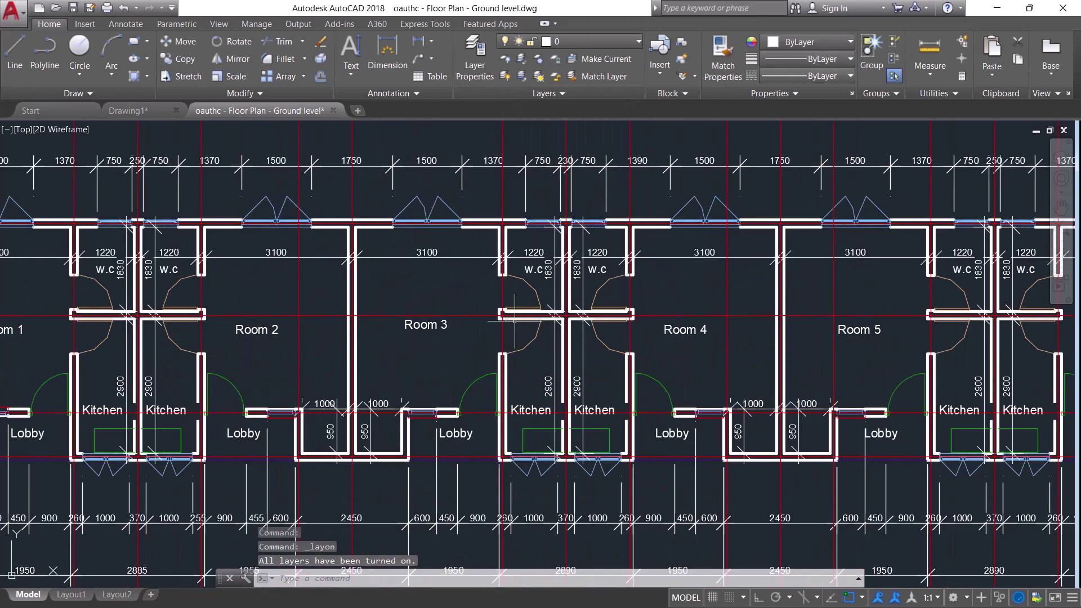
scroll(527, 319, down, 6)
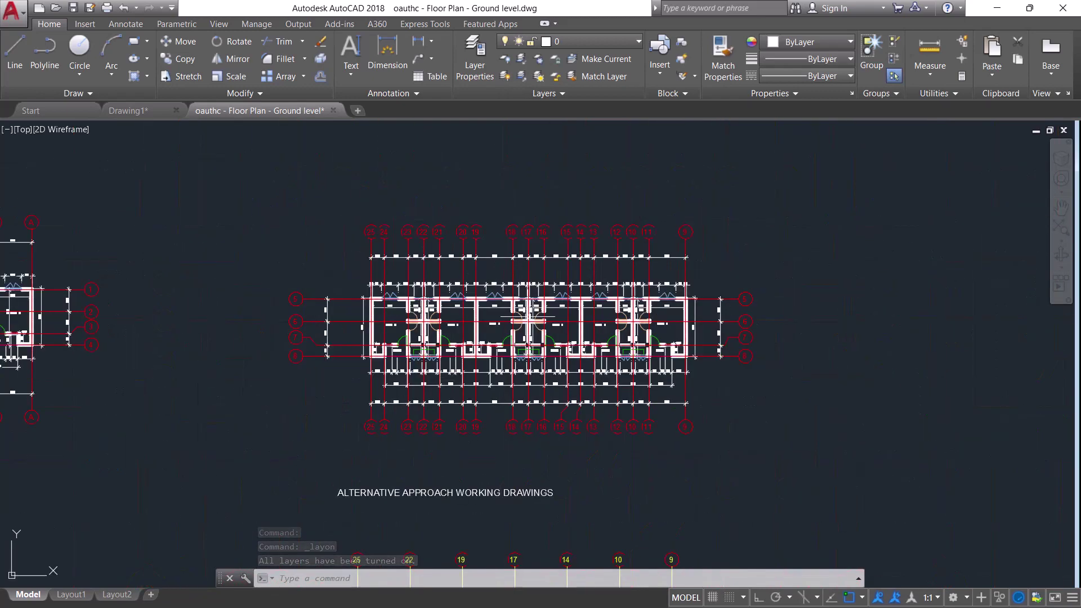
scroll(527, 316, up, 5)
scroll(526, 316, down, 3)
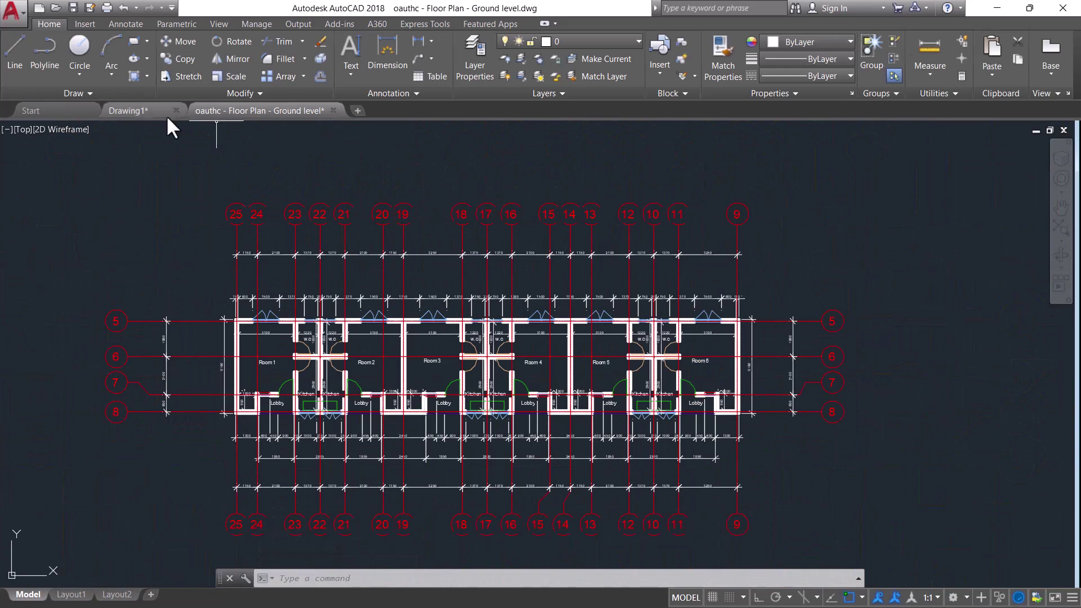
click(151, 110)
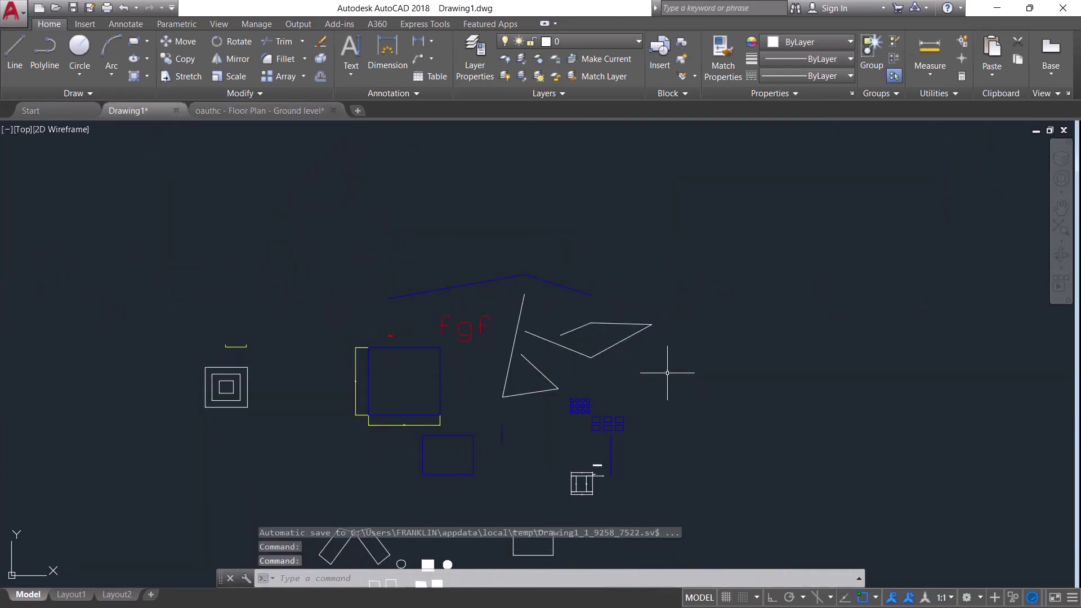
Zoom to the arrays, crossing-select the rectangle array, then deselect it
scroll(668, 373, up, 6)
scroll(702, 229, down, 4)
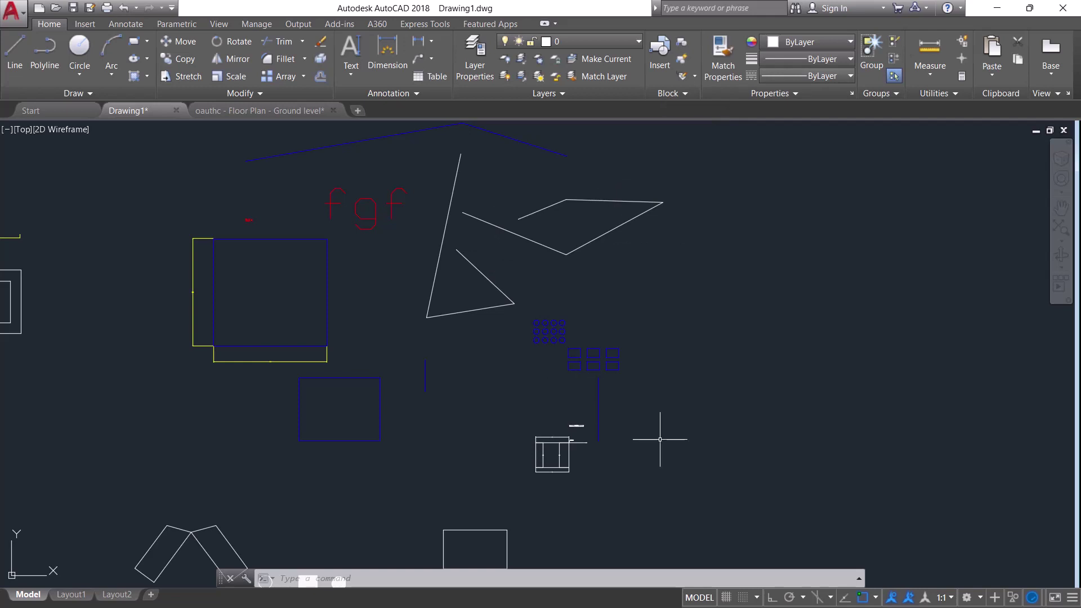
scroll(586, 335, up, 6)
scroll(670, 434, down, 5)
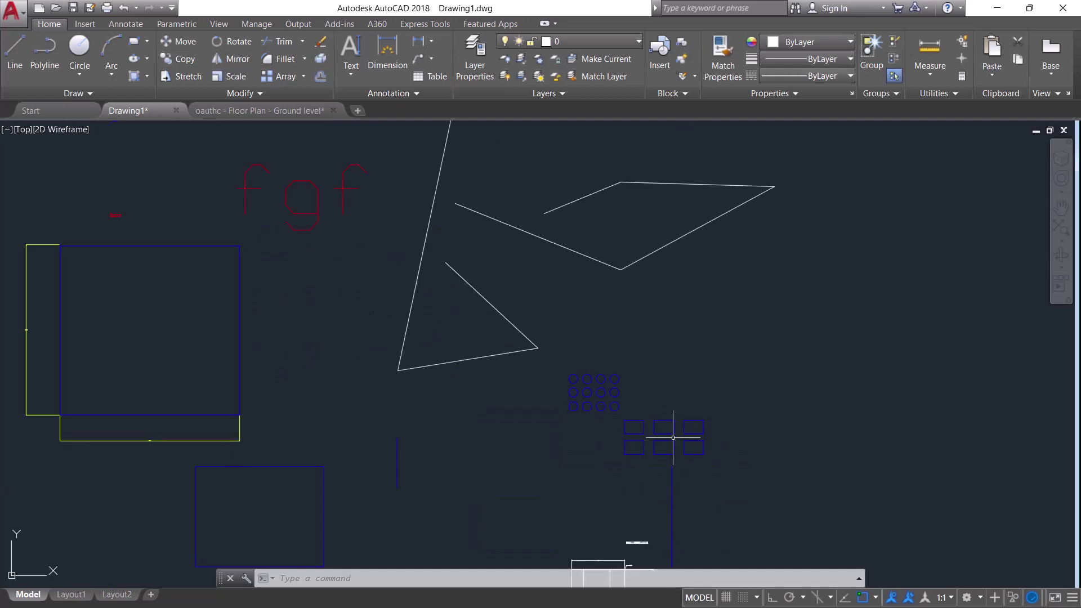
scroll(707, 446, up, 5)
click(782, 499)
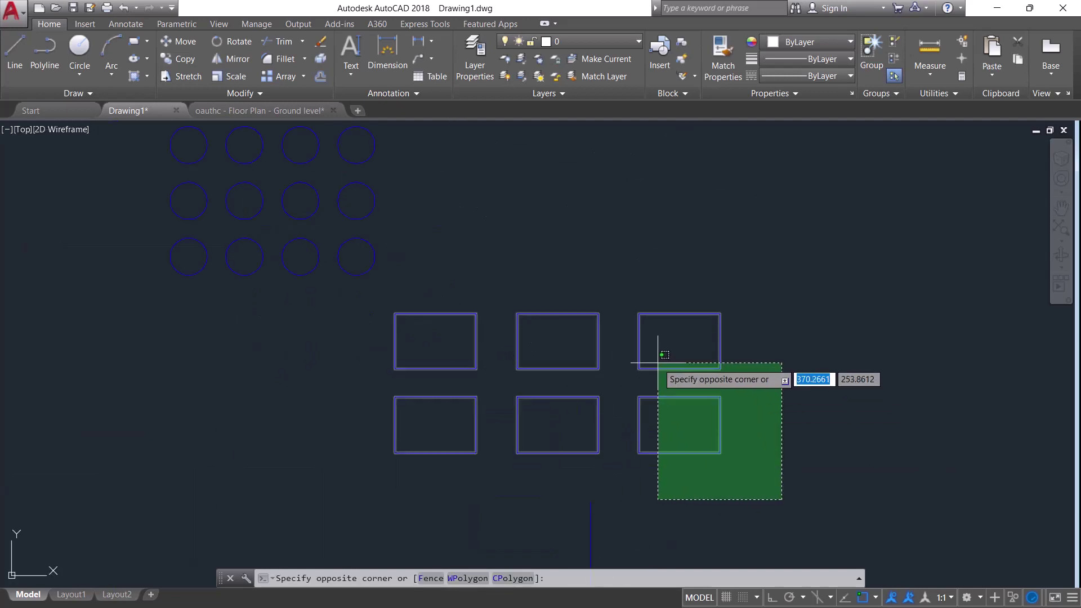
click(658, 322)
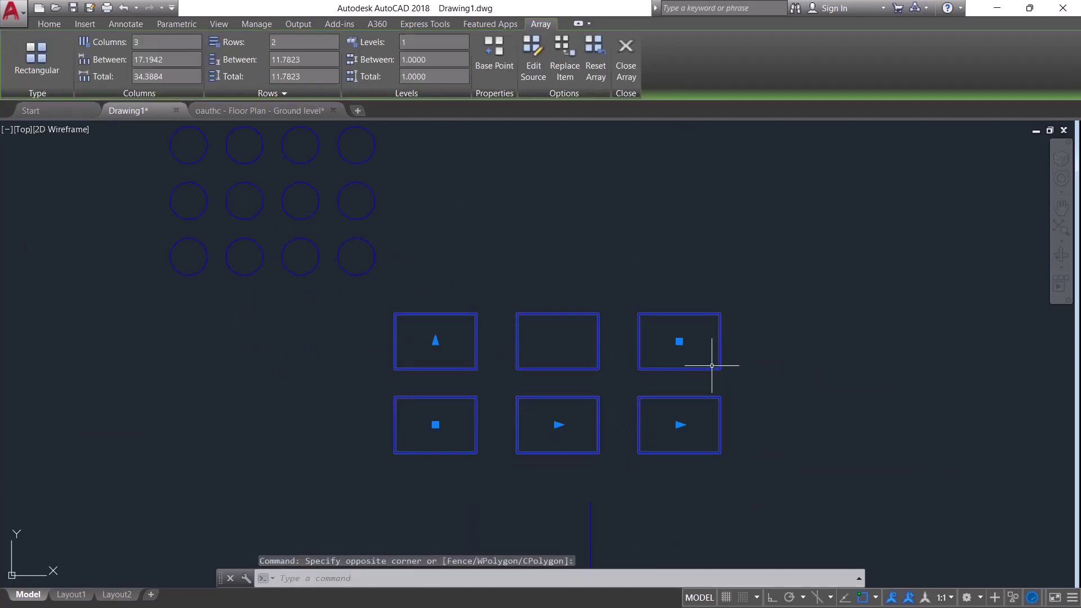
scroll(724, 366, down, 5)
scroll(724, 366, up, 5)
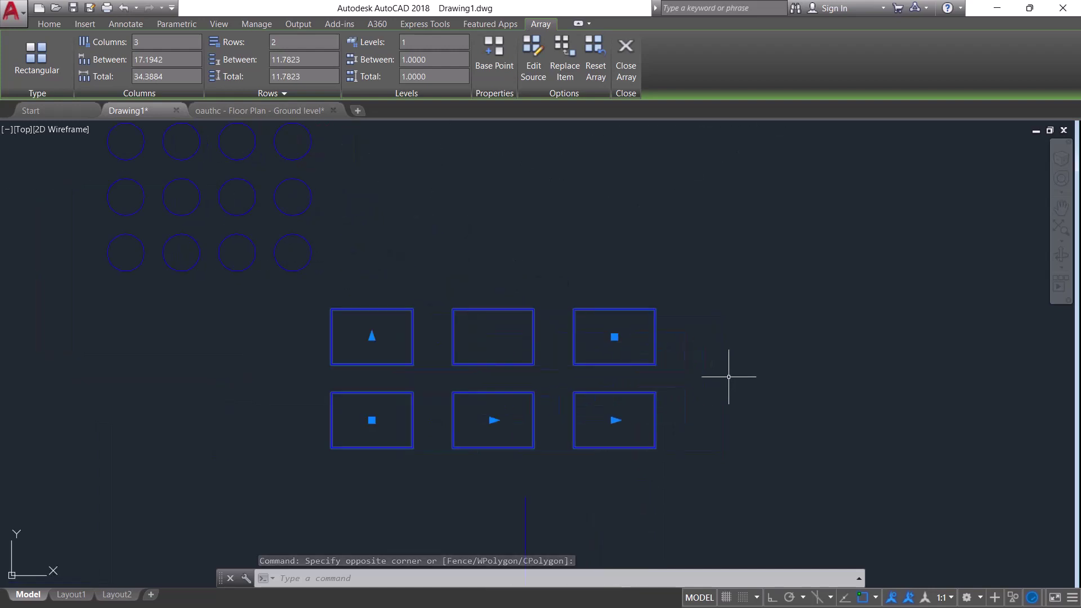
scroll(720, 366, down, 2)
key(Escape)
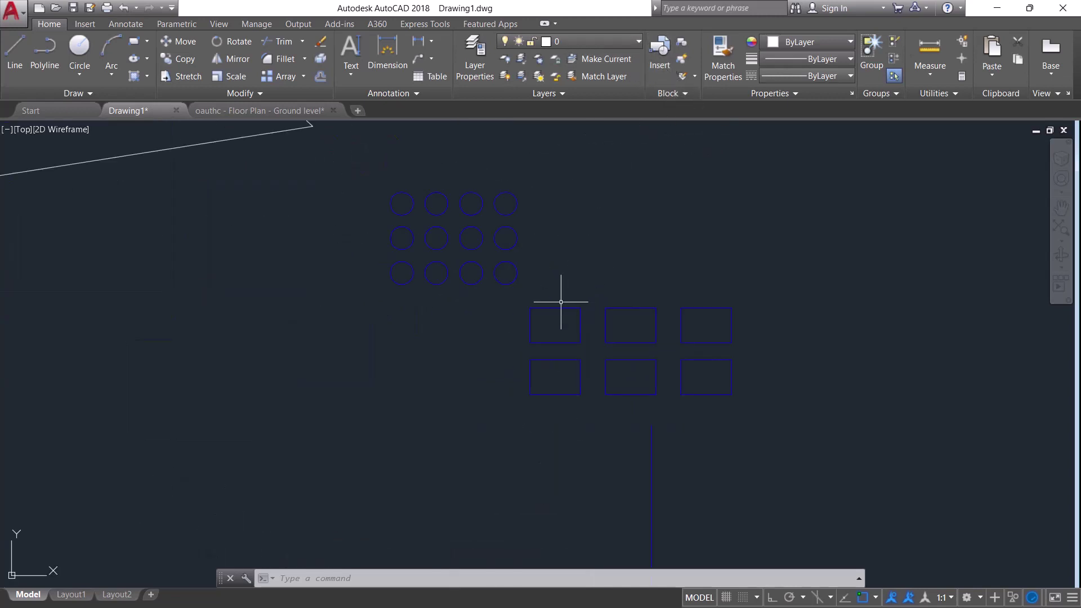
Zoom out and bring up the Insert block dialog
scroll(560, 302, down, 2)
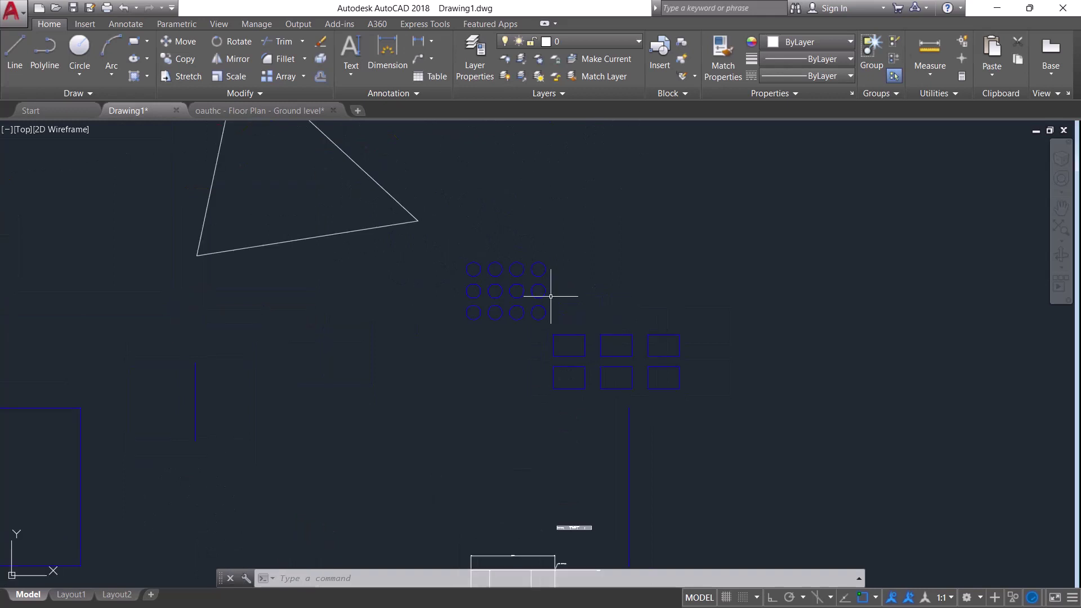
scroll(546, 309, up, 2)
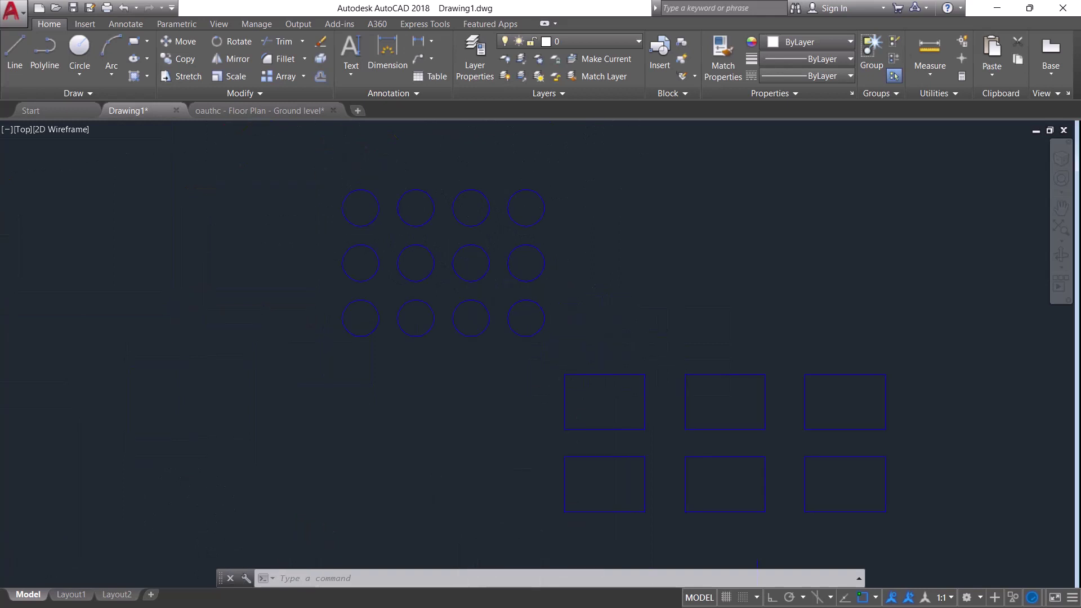
scroll(546, 322, down, 5)
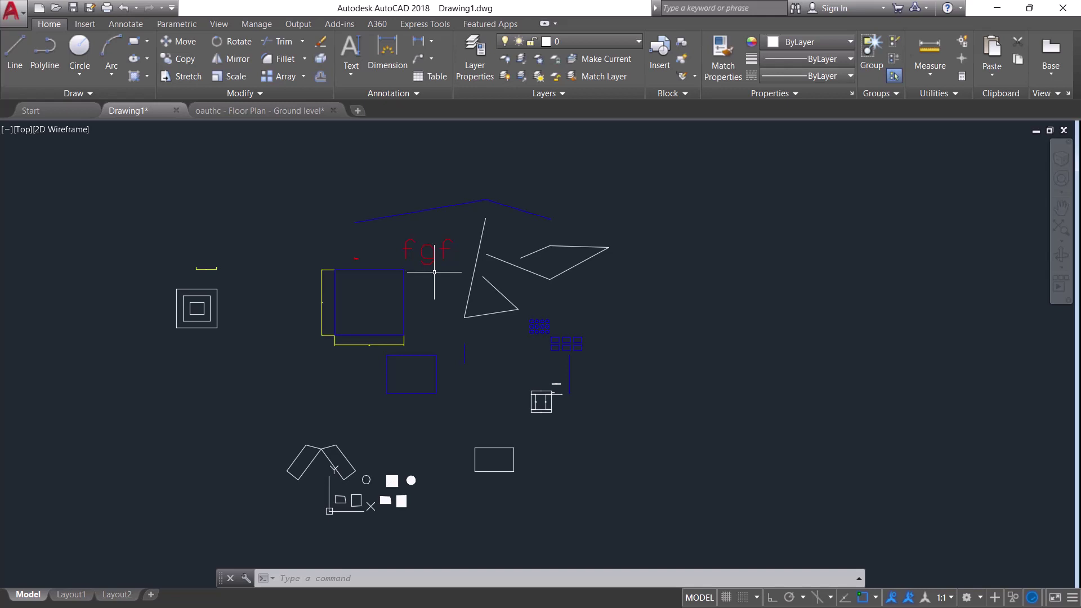
click(665, 58)
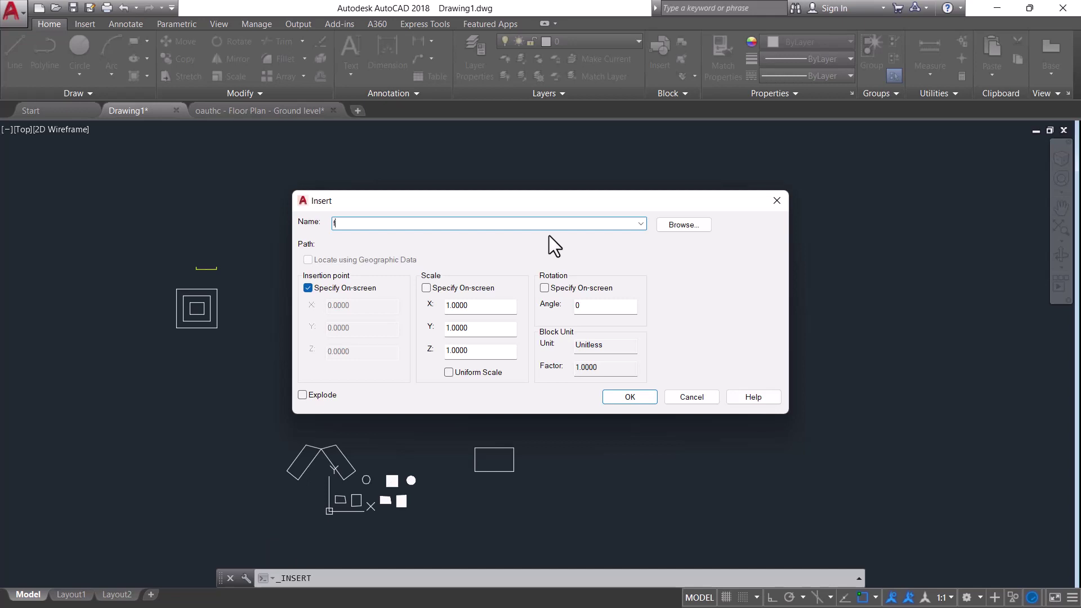
Enter a block name in the Insert dialog, correcting a typo
text(raank)
key(BackSpace)
key(BackSpace)
key(BackSpace)
key(BackSpace)
Browse for a drawing file, then cancel both the file browser and the Insert dialog
click(688, 225)
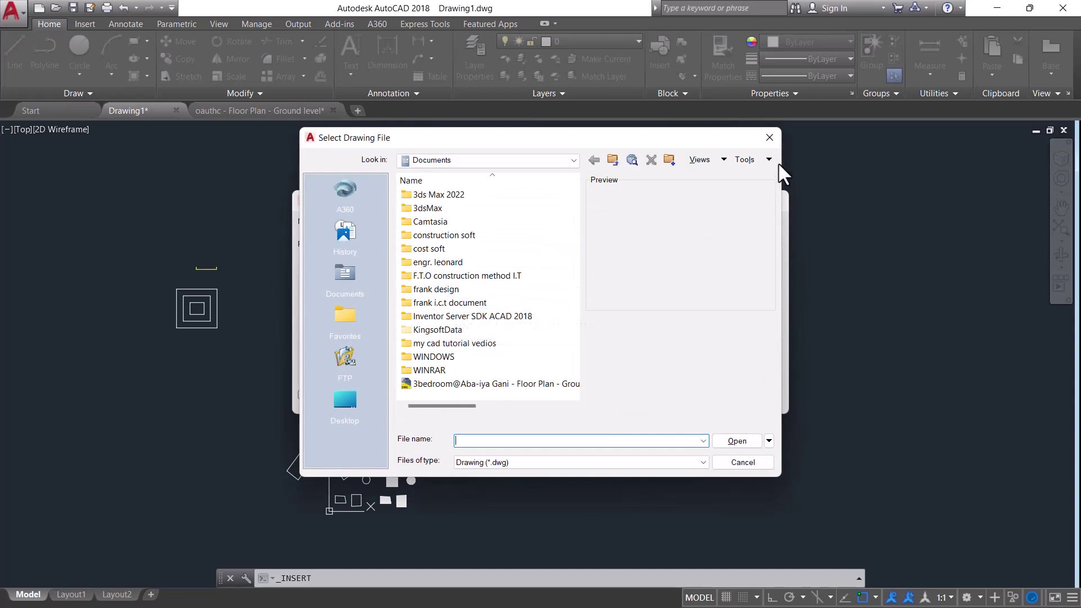
scroll(473, 355, right, 1)
scroll(478, 310, left, 1)
scroll(515, 356, right, 4)
scroll(514, 355, left, 4)
click(766, 137)
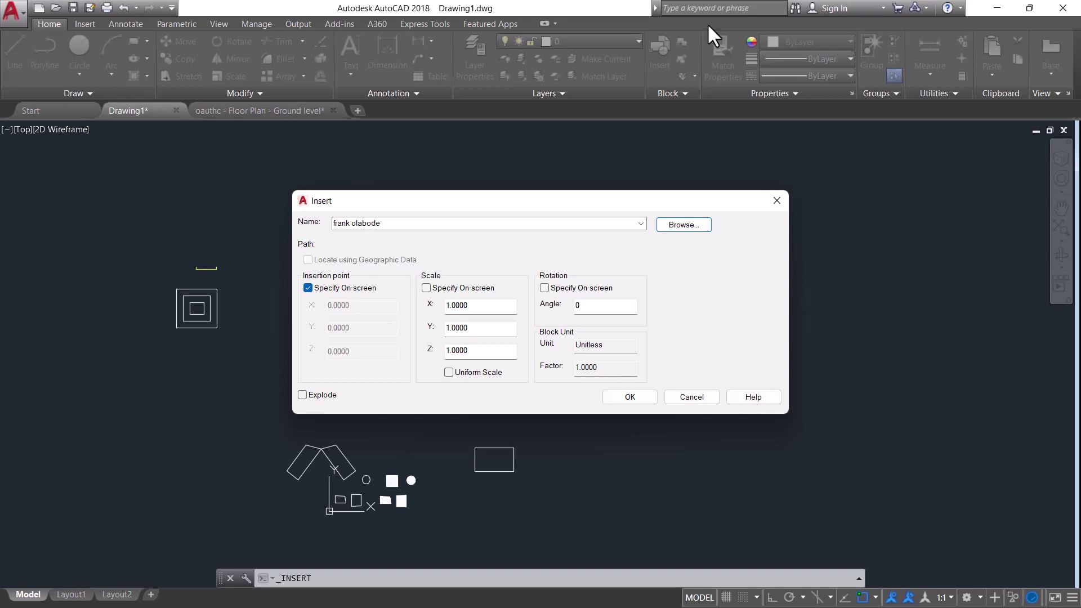
click(776, 197)
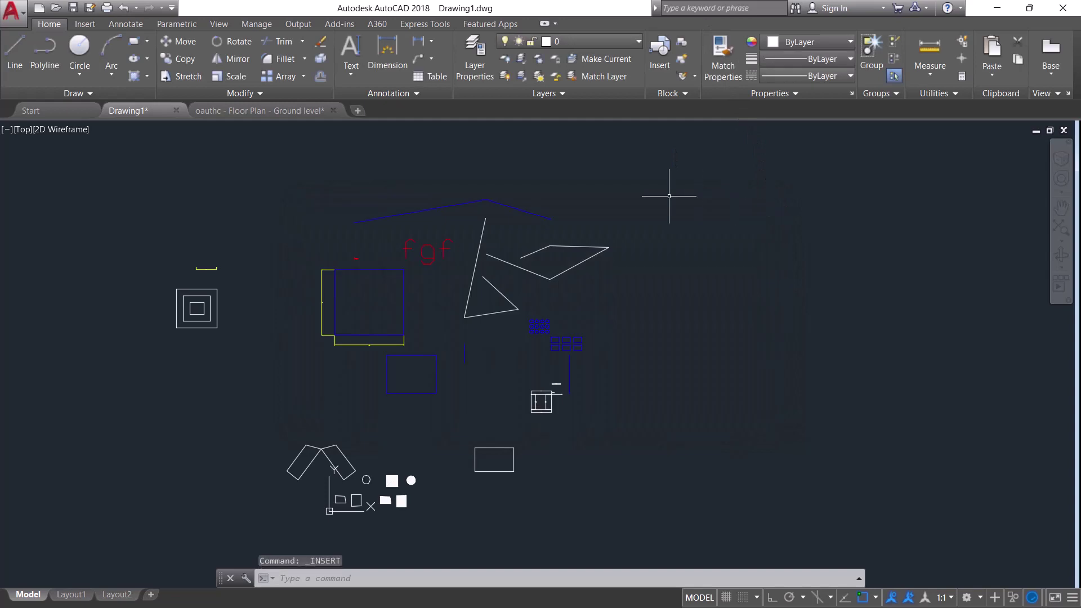
Define a new block with a typed name, Inches units and Annotative checked, then confirm
scroll(518, 278, up, 4)
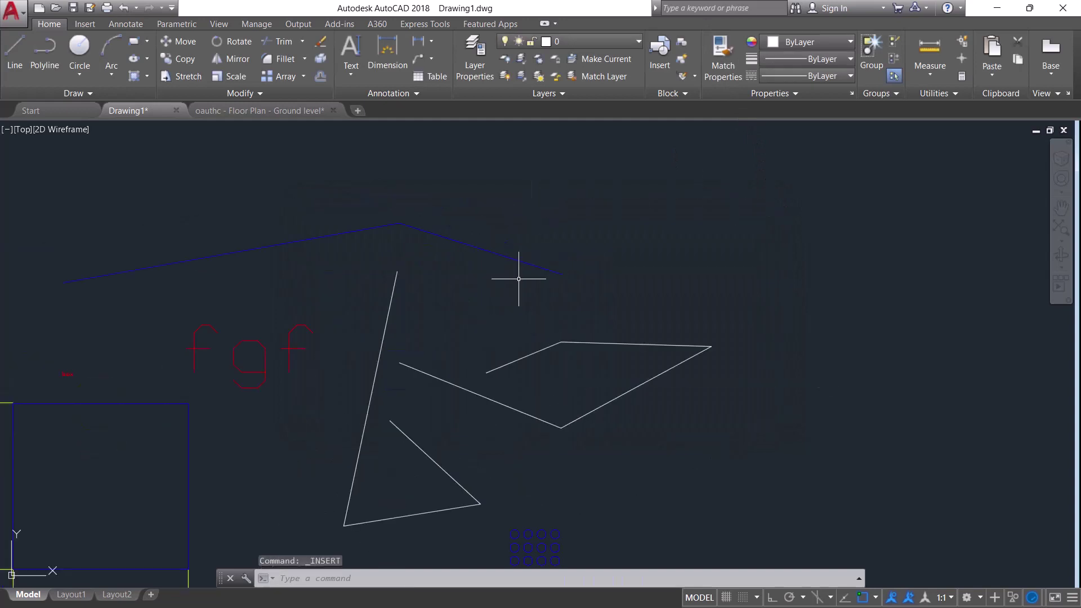
click(683, 59)
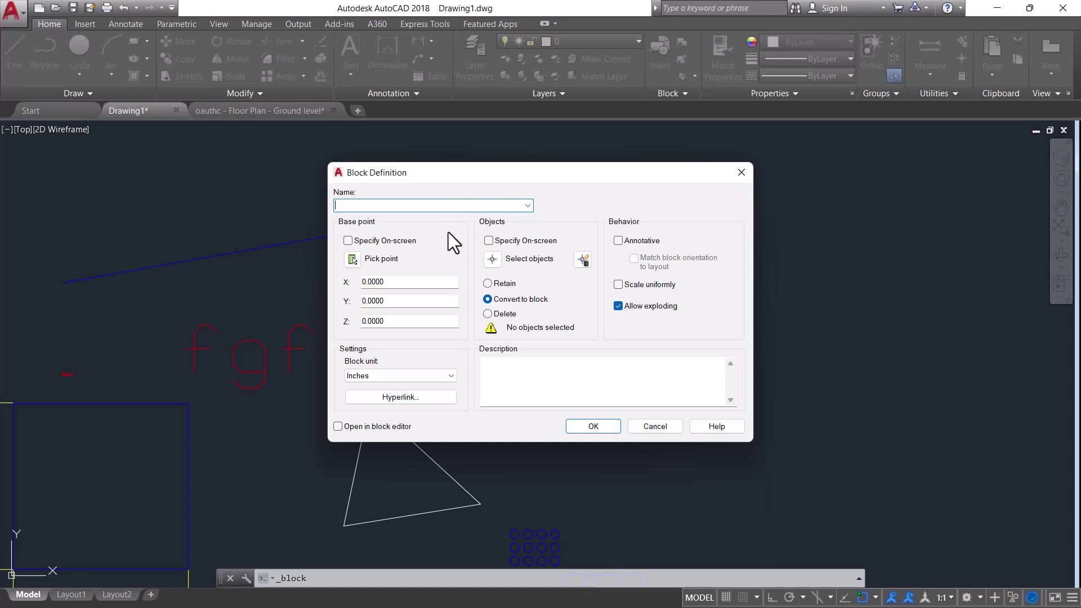
click(451, 376)
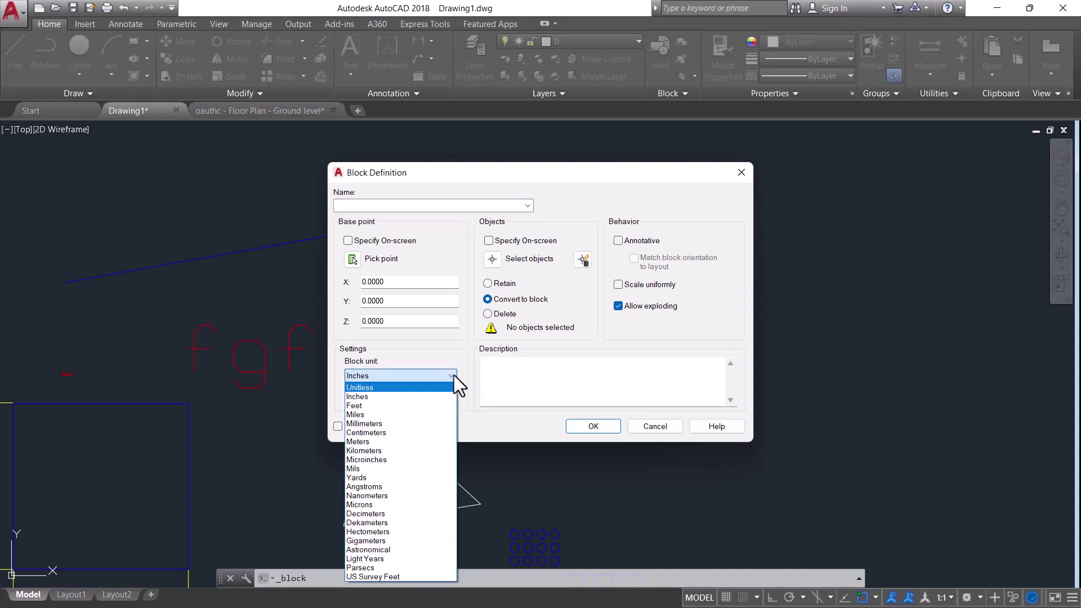
click(448, 374)
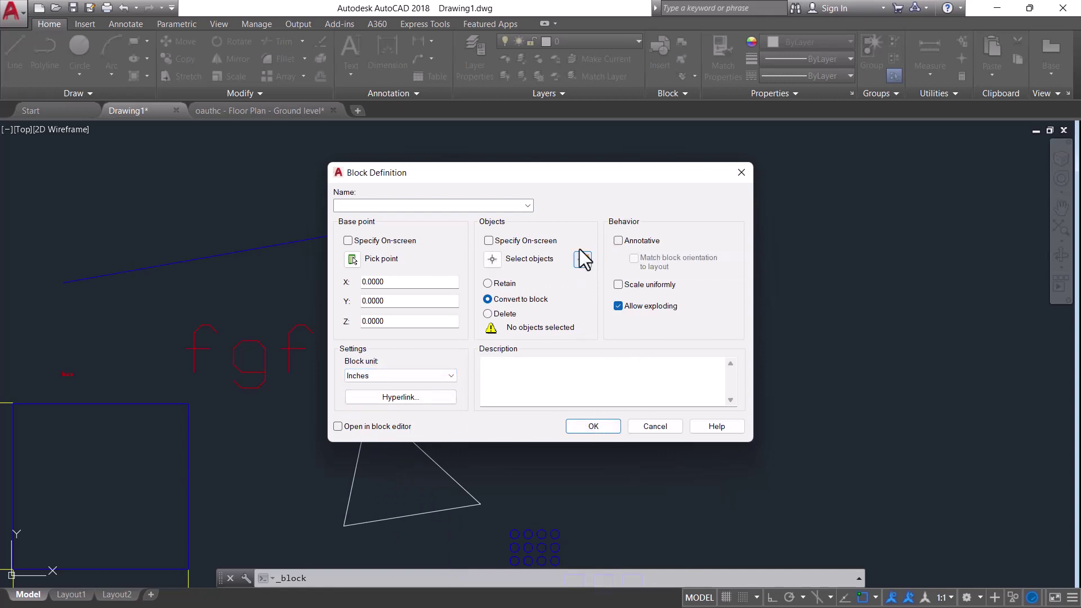
click(493, 206)
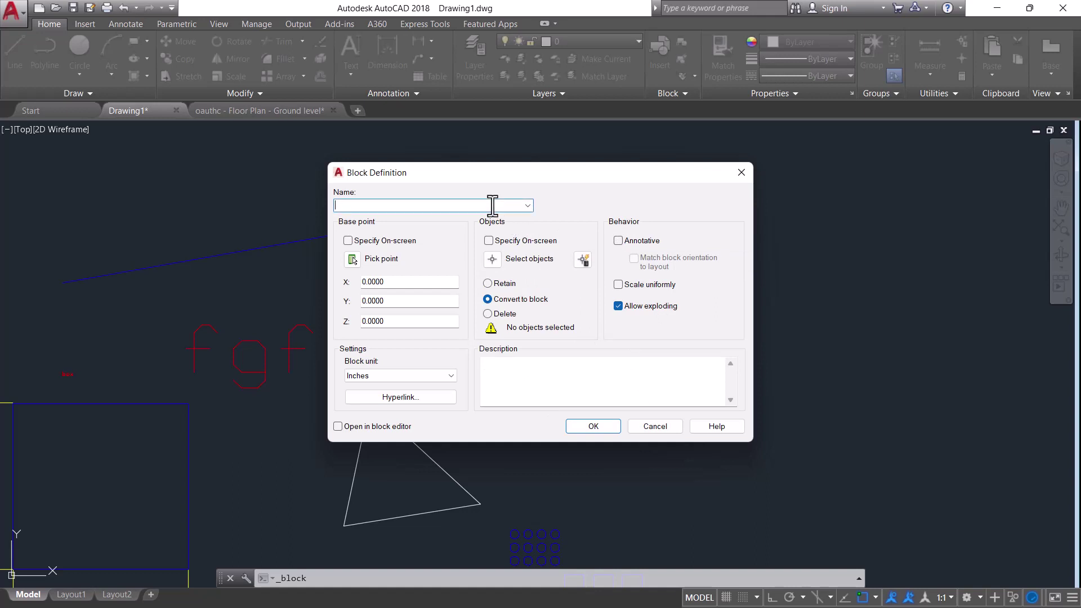
click(622, 241)
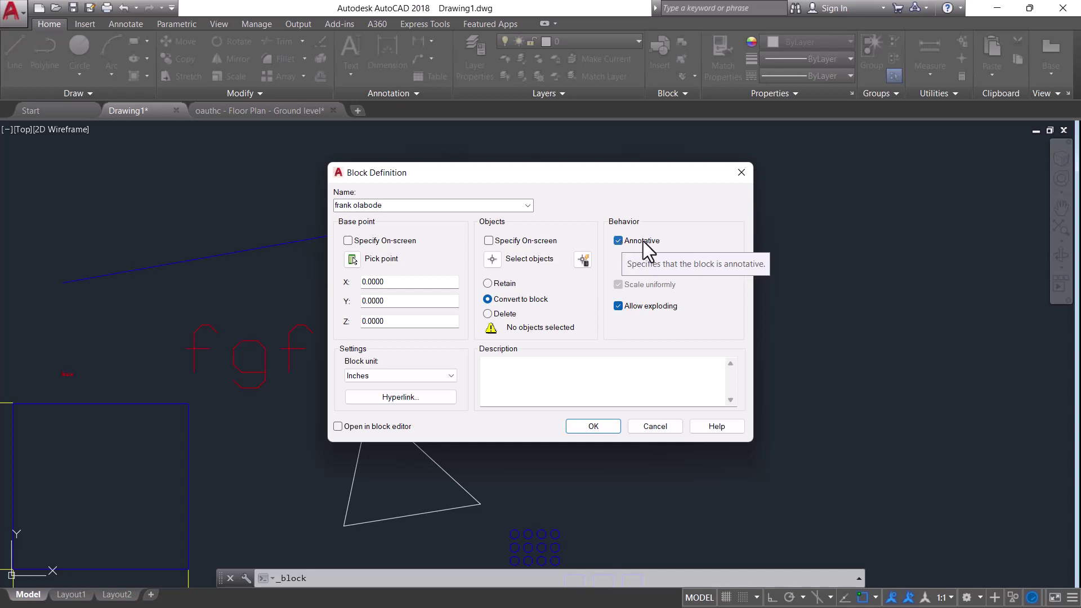
click(586, 426)
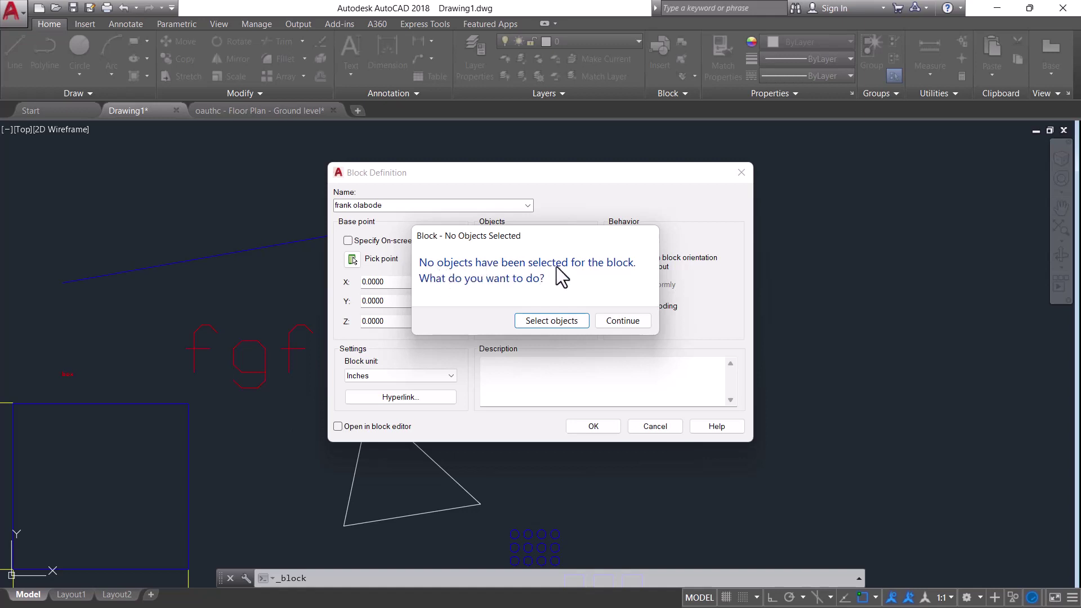
Pick the top-right rectangle as the block's object and confirm the definition
click(561, 321)
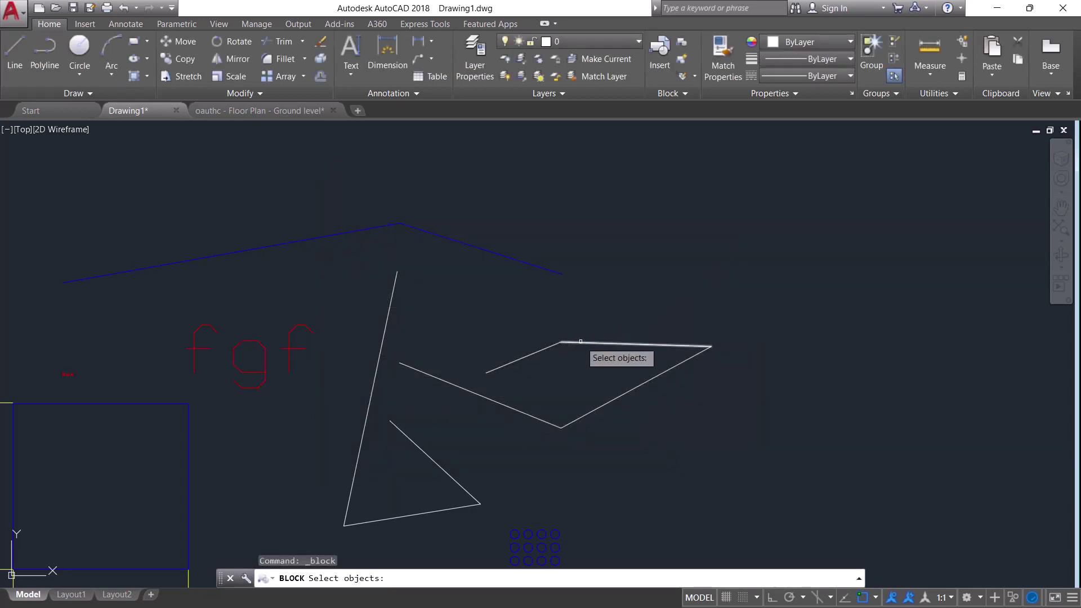
scroll(620, 265, down, 4)
scroll(599, 374, up, 4)
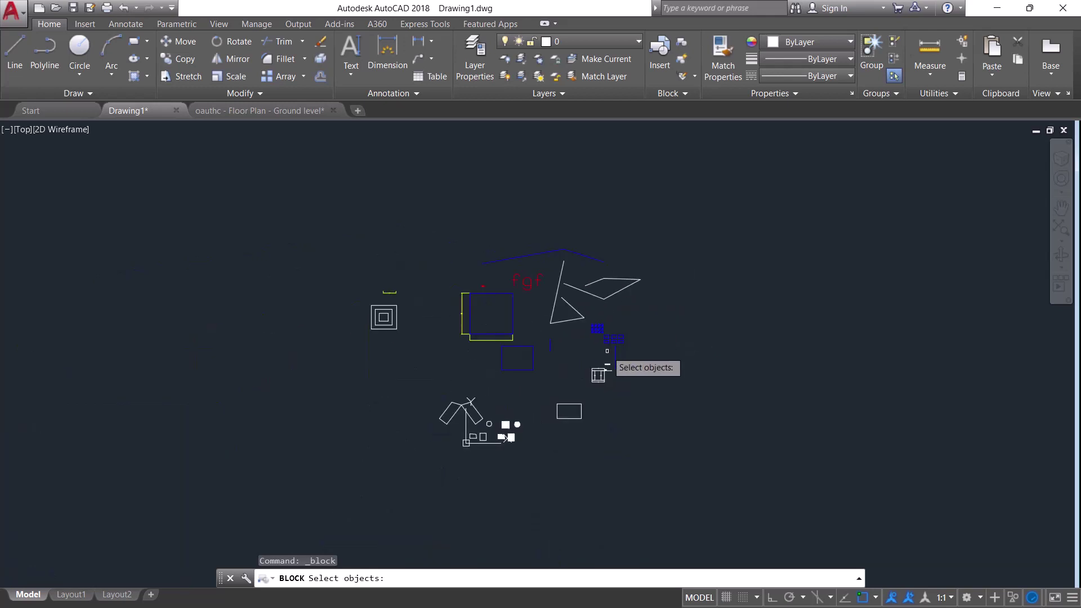
scroll(623, 331, up, 4)
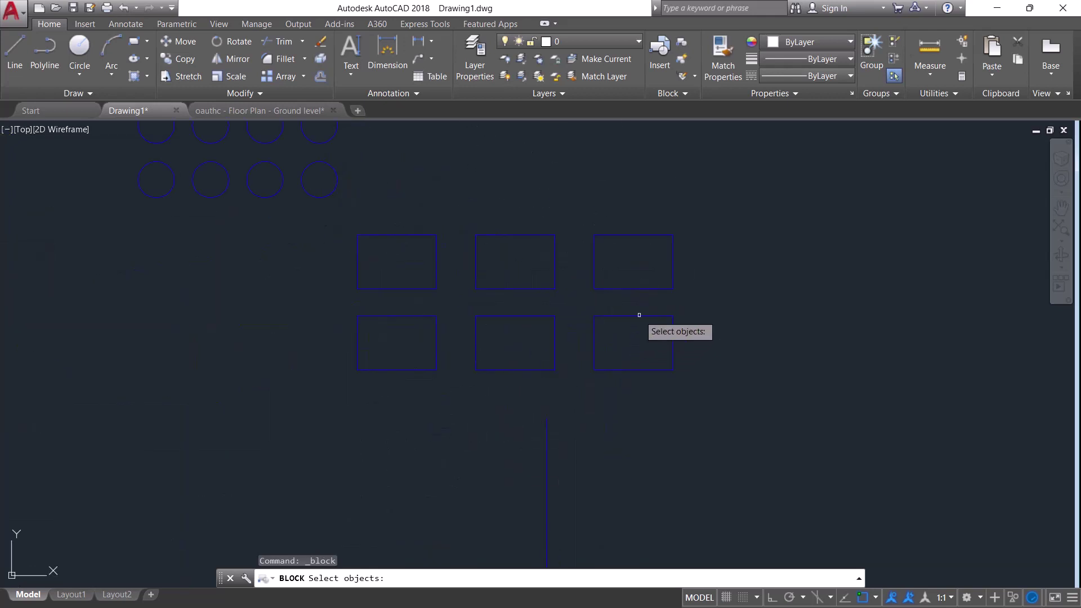
click(674, 267)
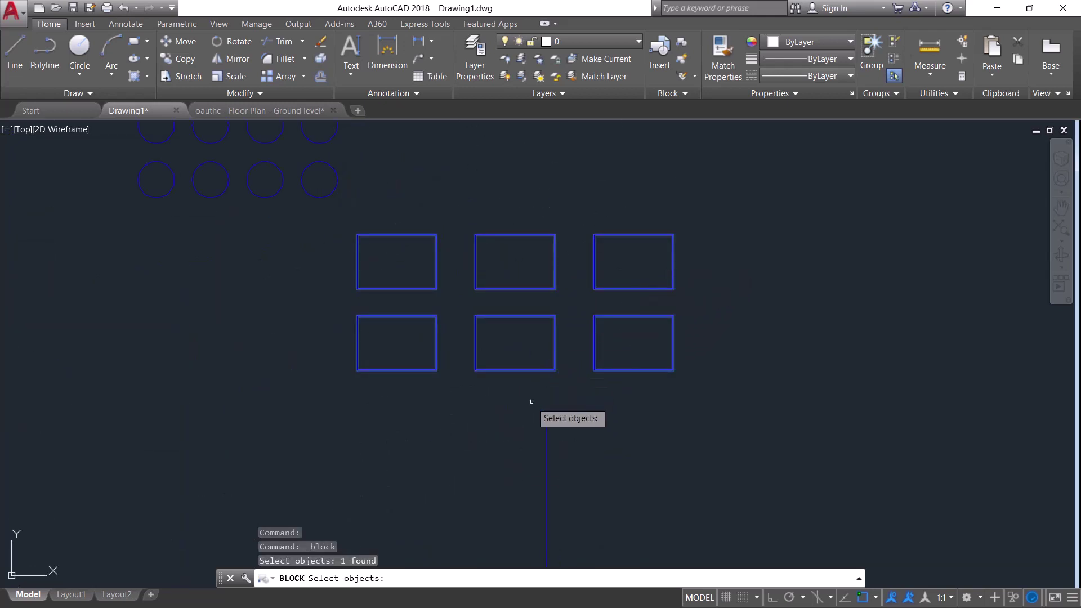
key(Return)
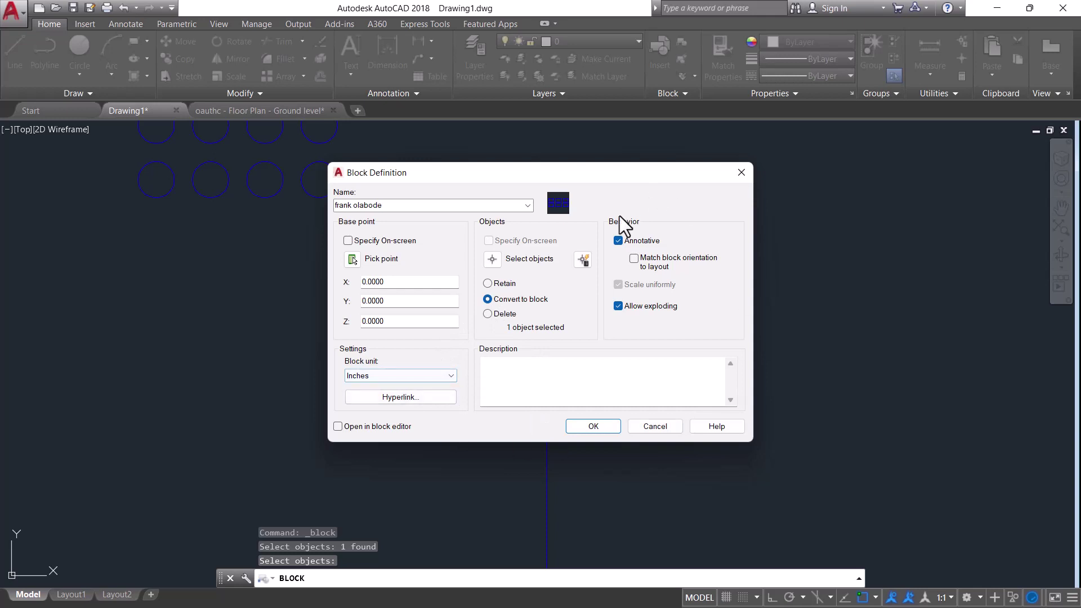
click(589, 427)
scroll(563, 361, down, 5)
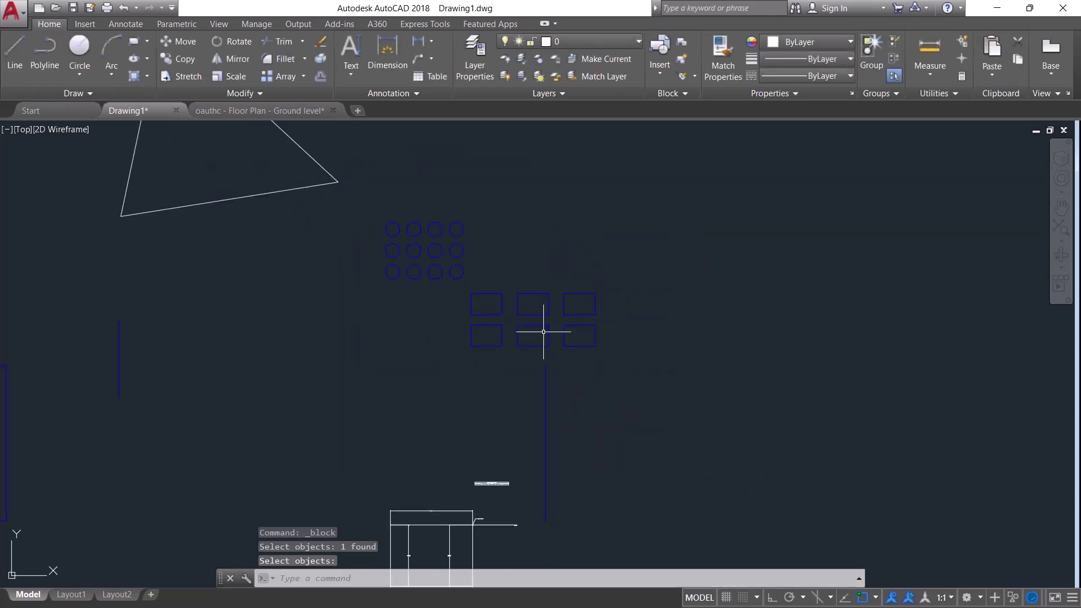
scroll(631, 225, up, 2)
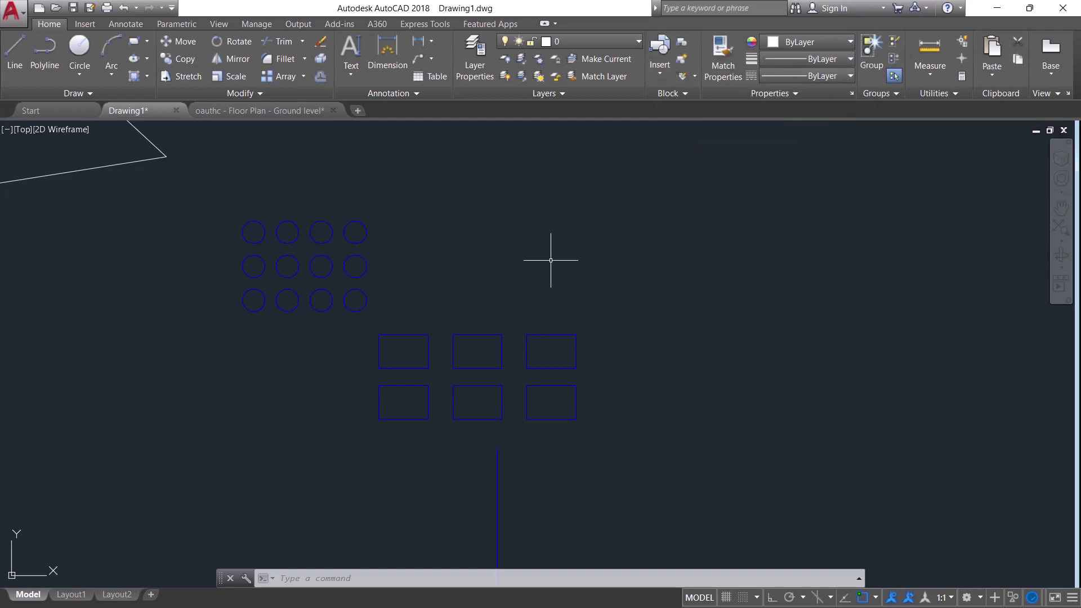
text(BLOCK)
key(Return)
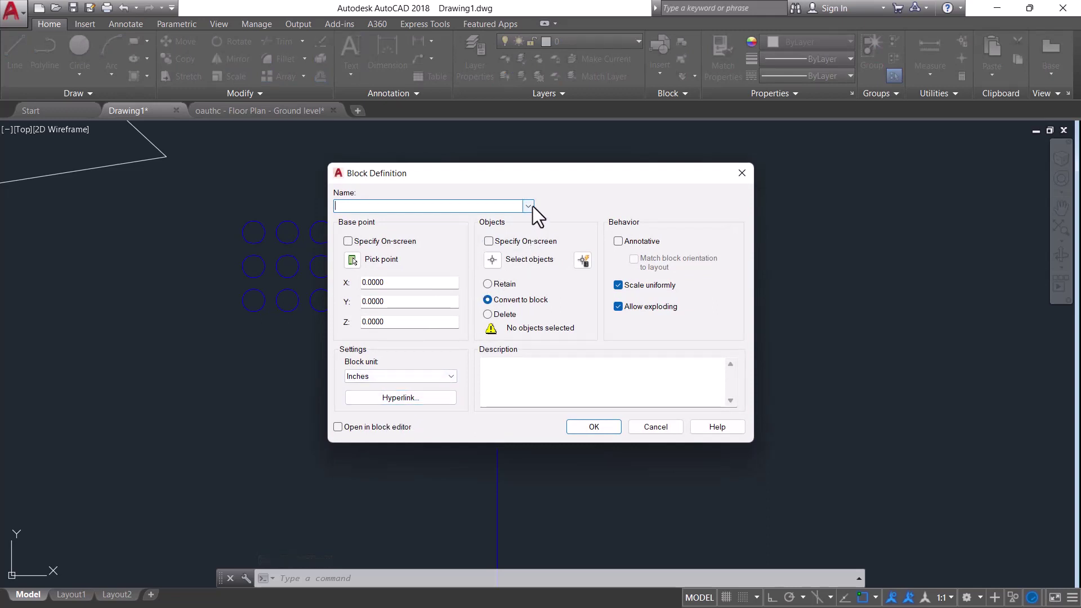
click(742, 173)
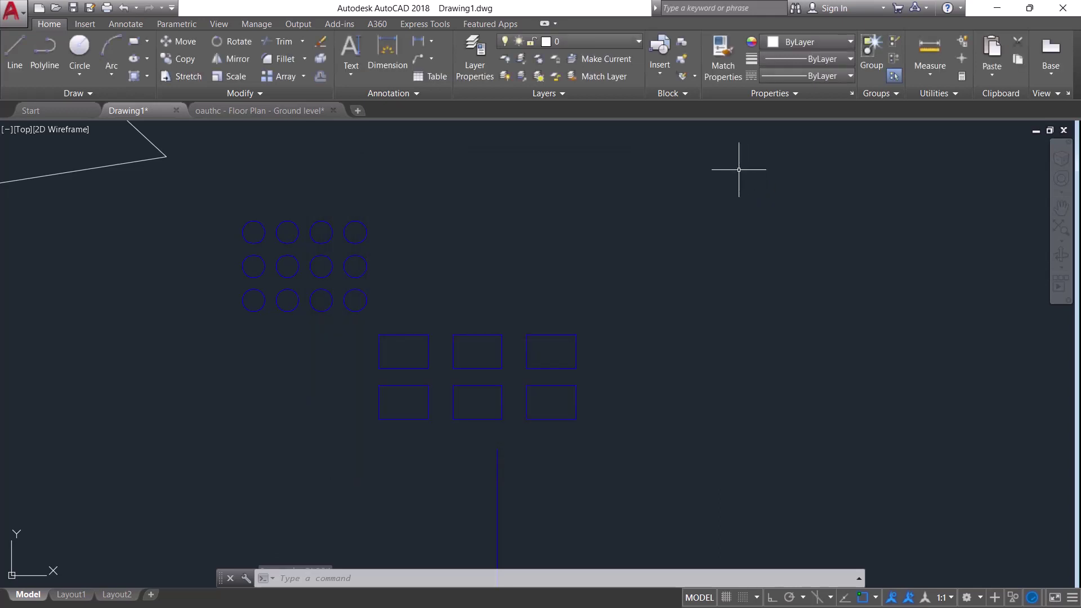
click(683, 53)
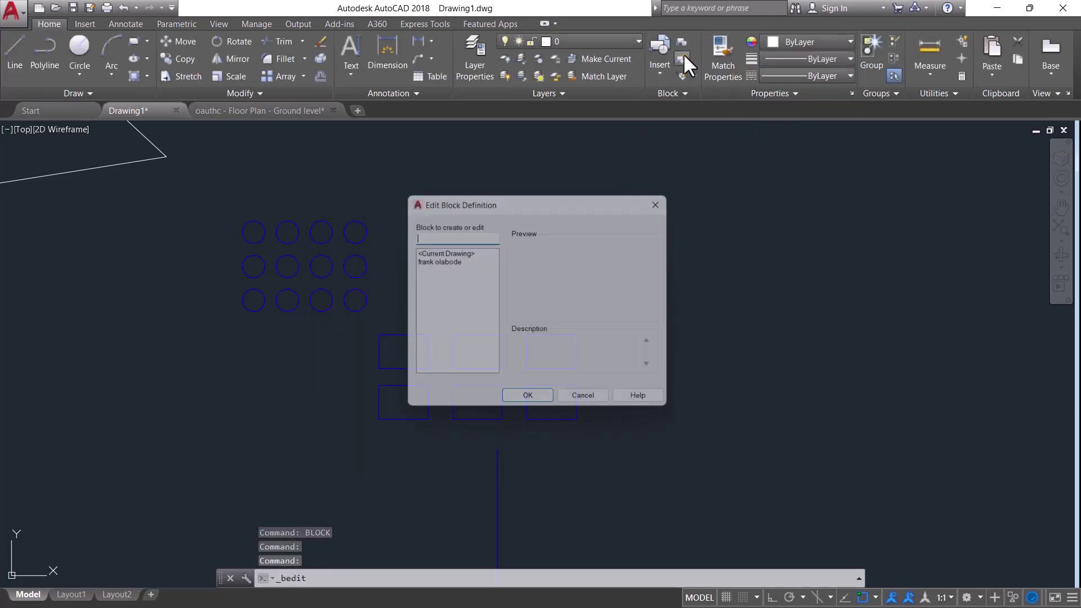
click(452, 262)
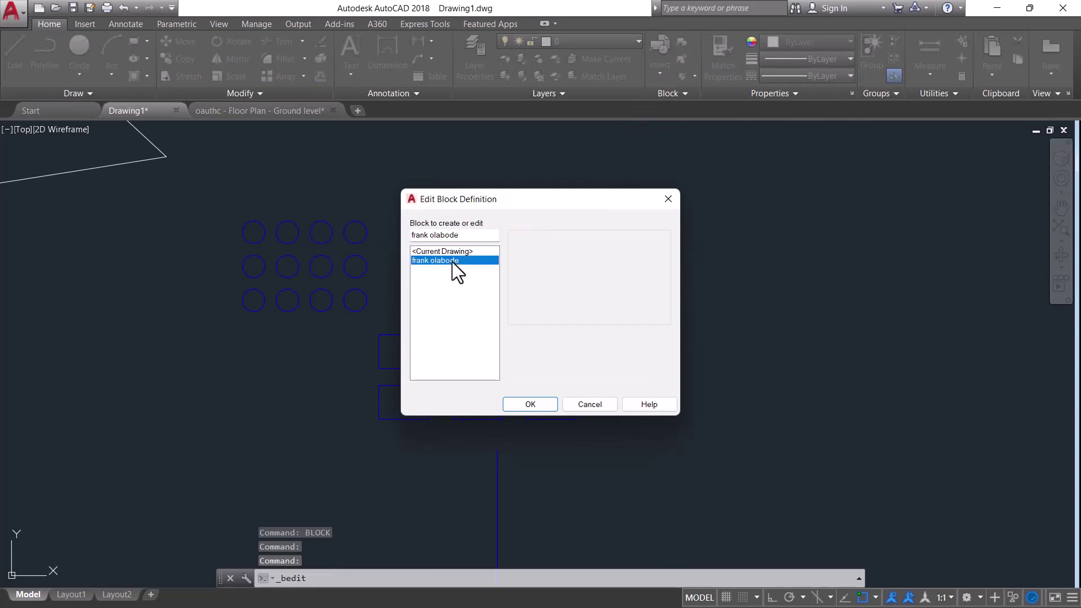
click(544, 408)
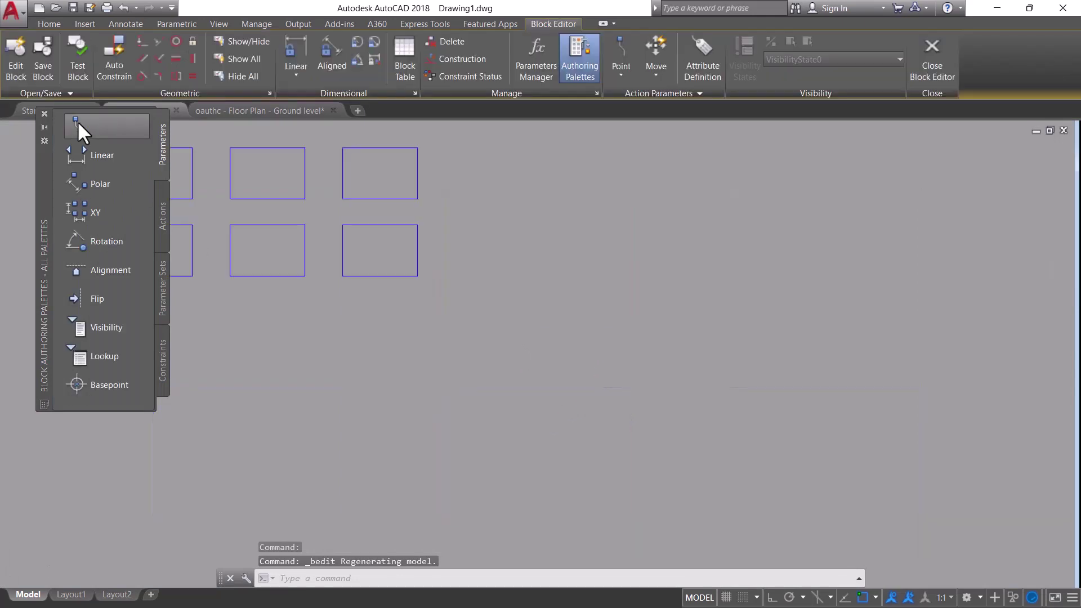
click(43, 113)
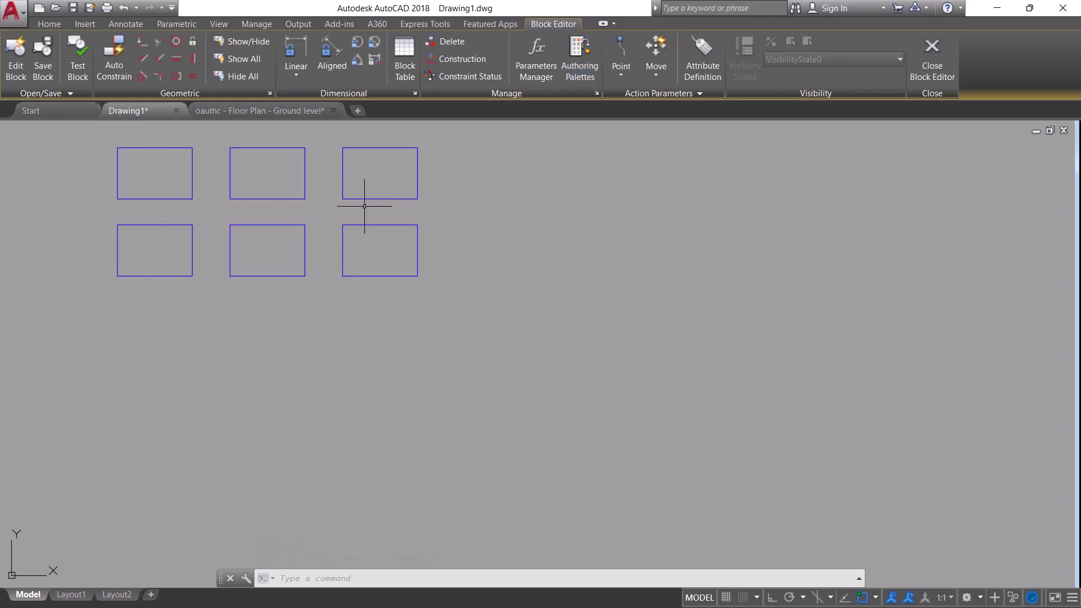
scroll(724, 313, down, 10)
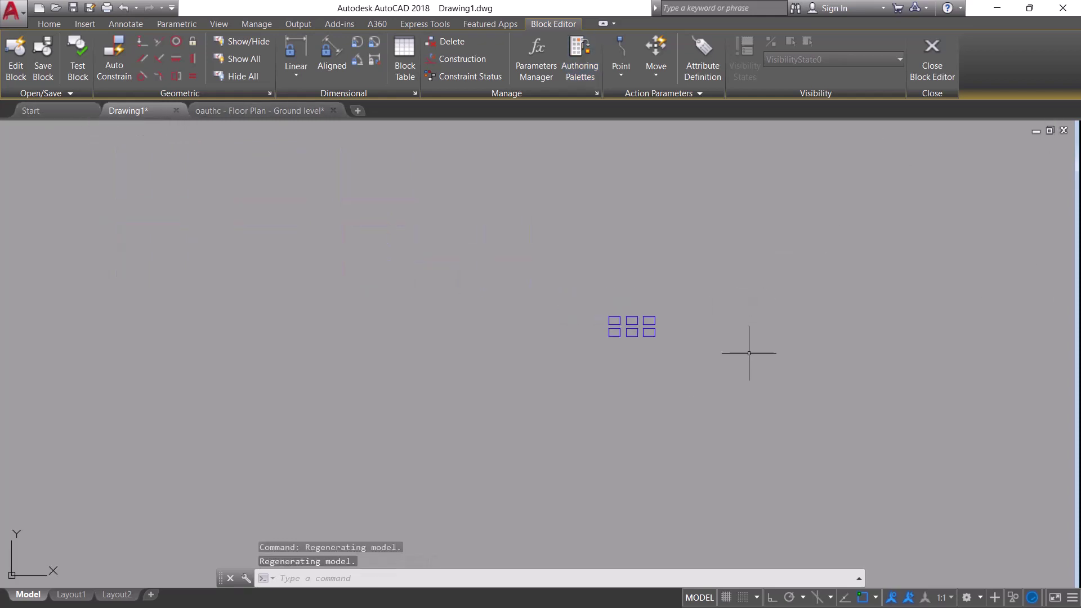
scroll(703, 302, up, 8)
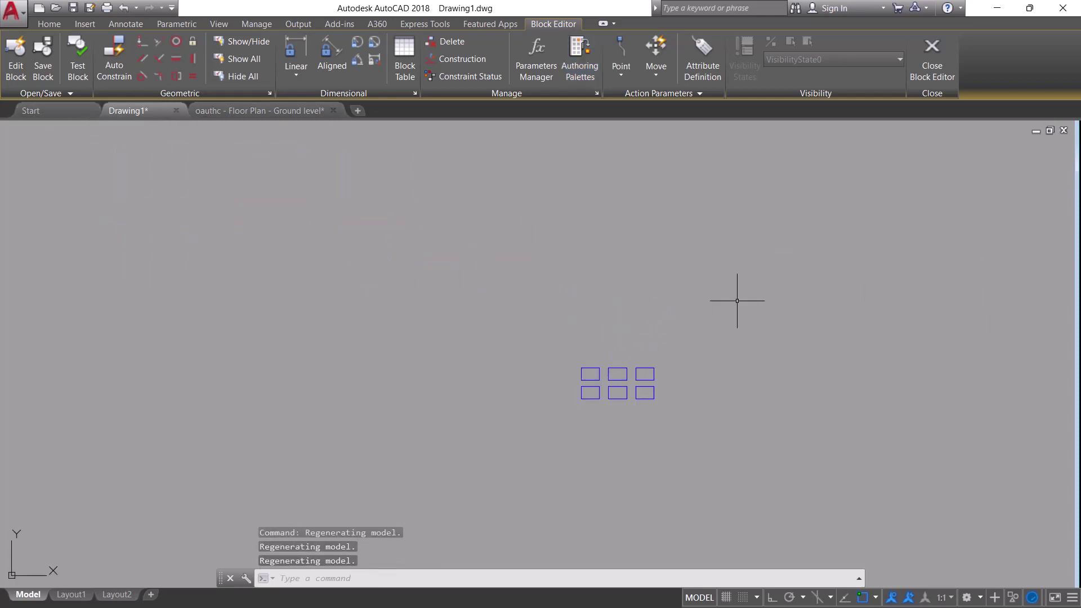
click(935, 49)
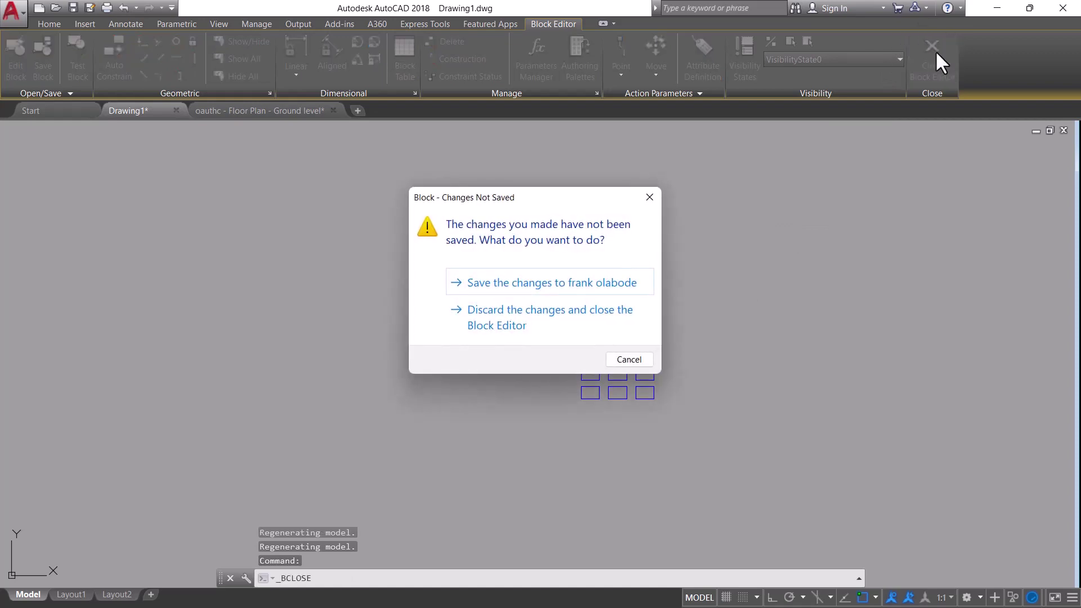
click(532, 316)
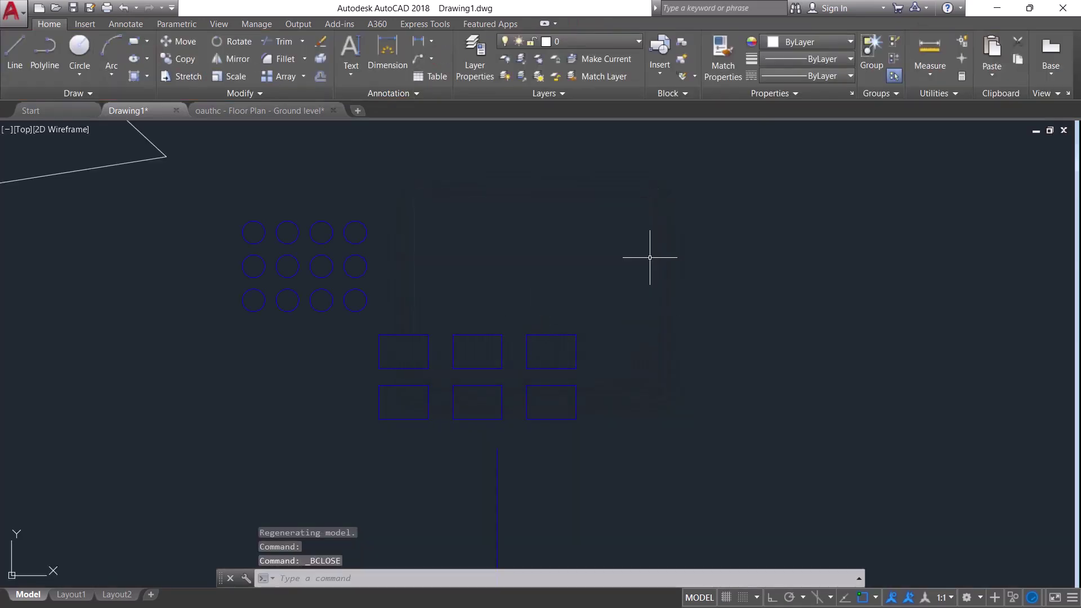
Match two white lines to the red fgf text's properties
scroll(608, 287, down, 3)
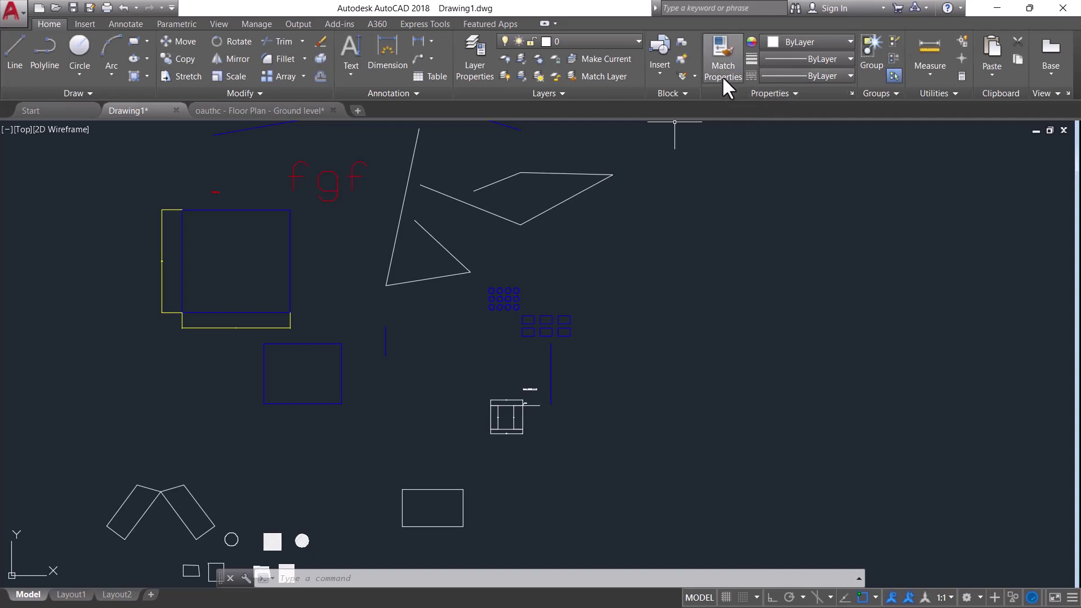
scroll(506, 304, down, 1)
scroll(436, 232, up, 3)
scroll(437, 233, up, 2)
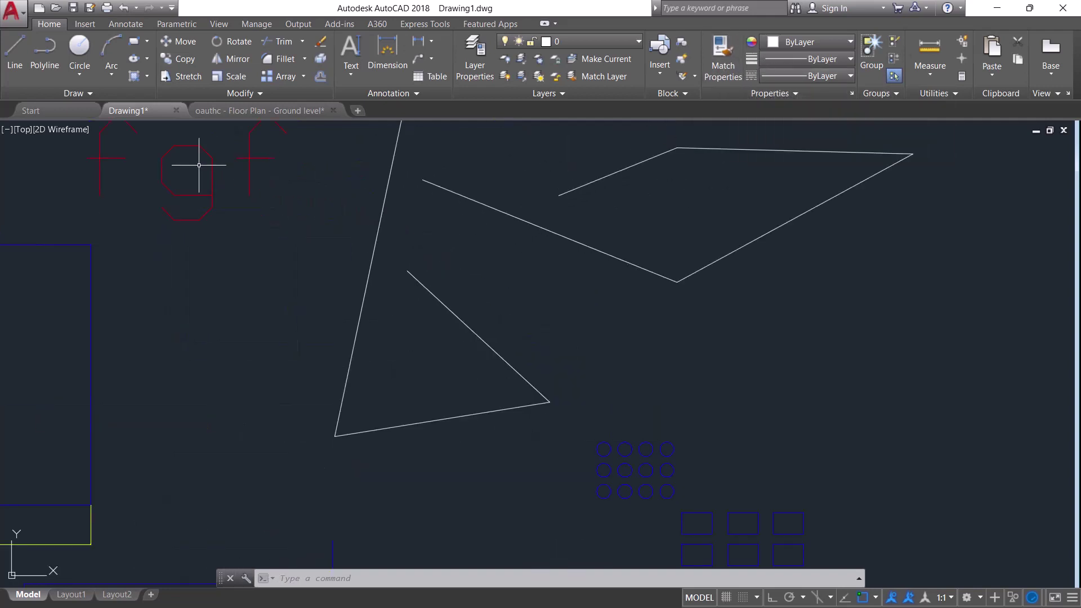
scroll(654, 366, down, 2)
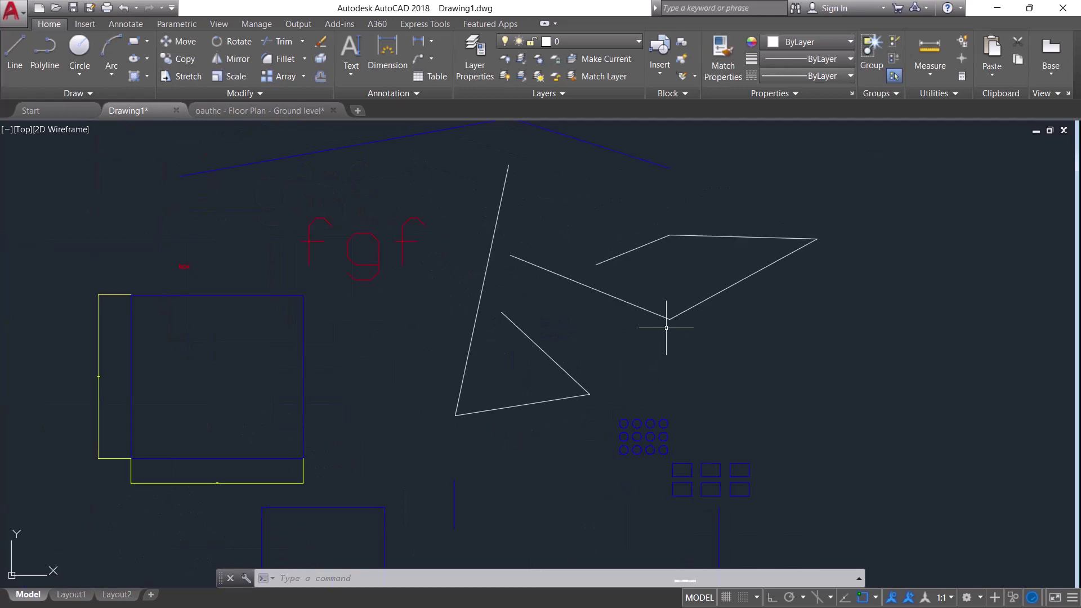
click(721, 48)
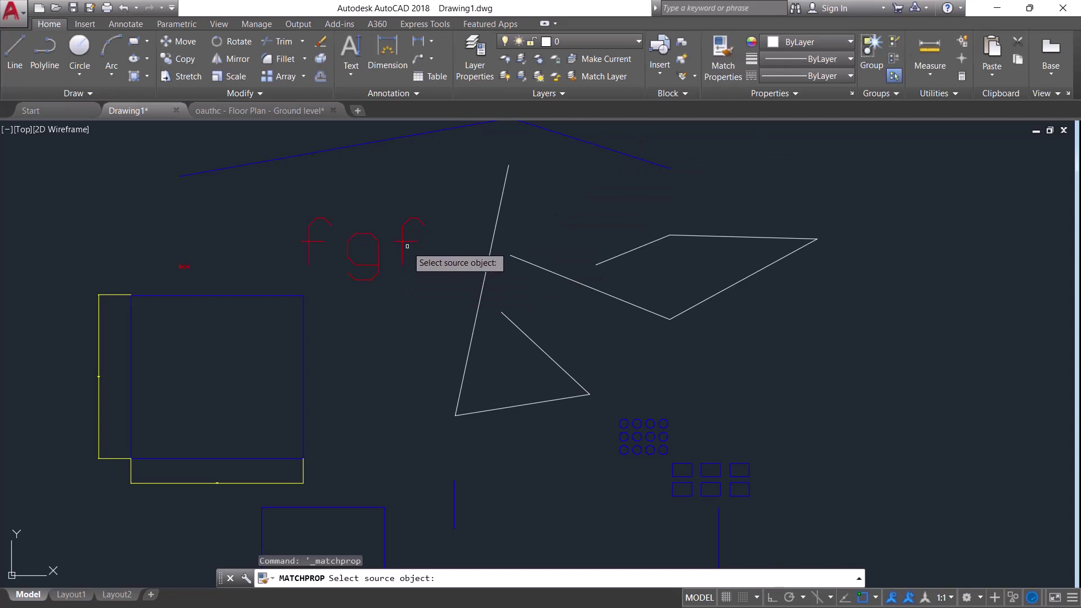
click(404, 225)
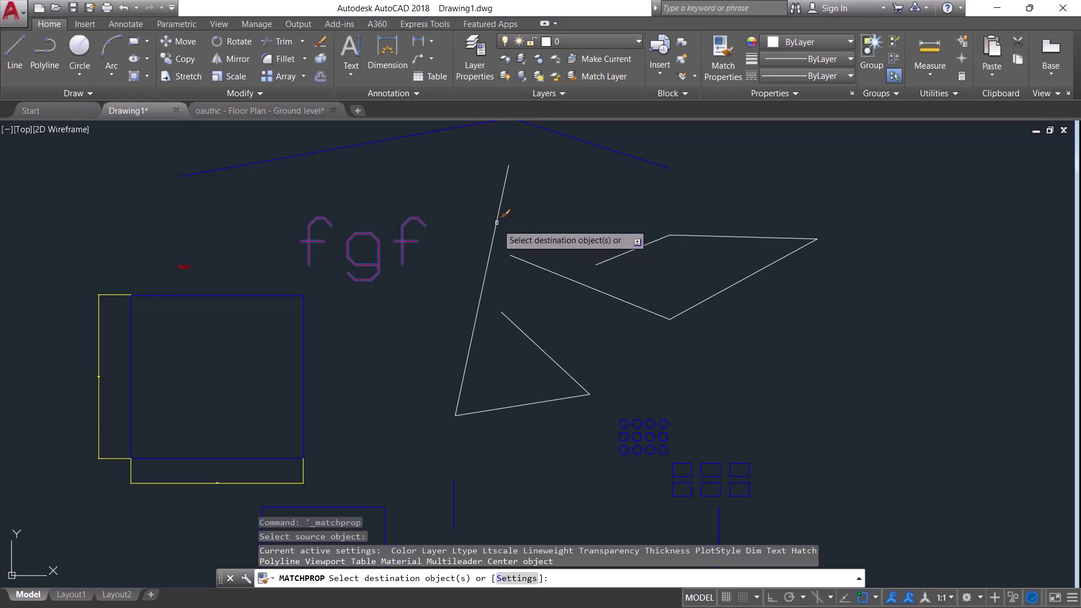
click(495, 221)
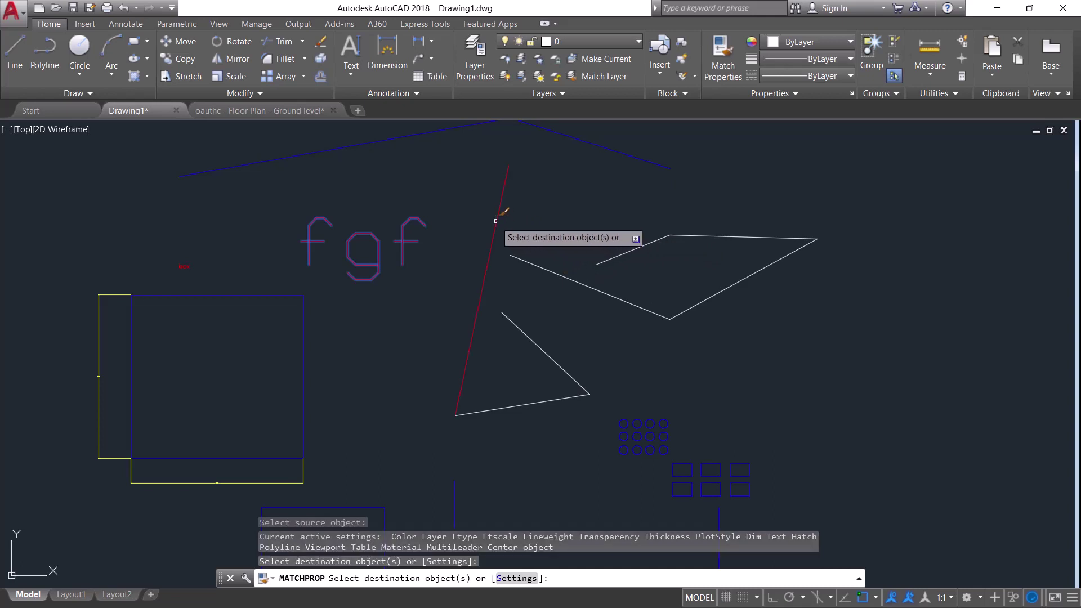
click(538, 277)
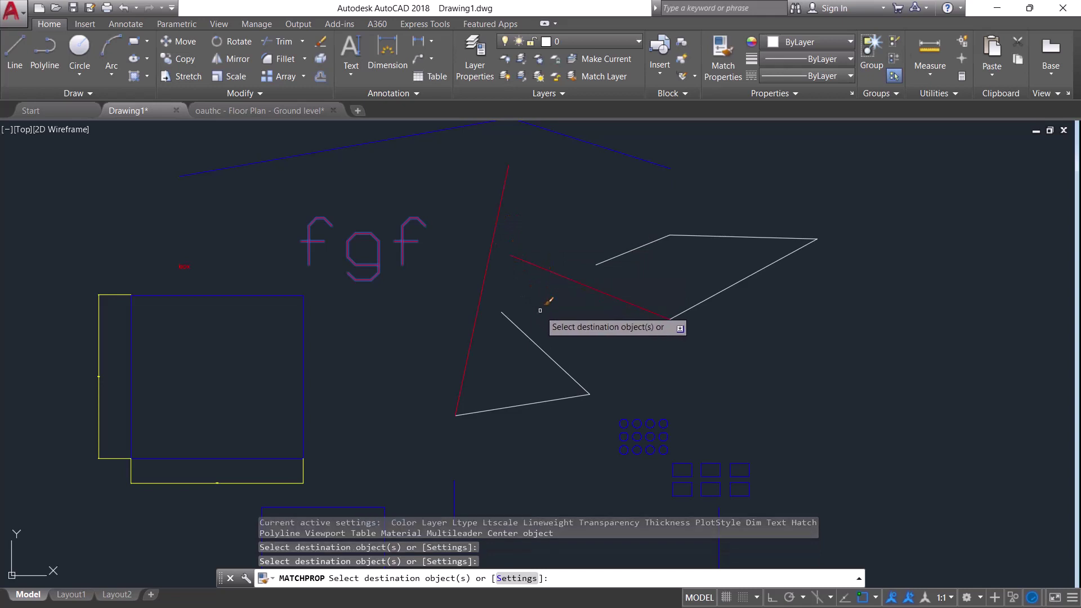
key(Return)
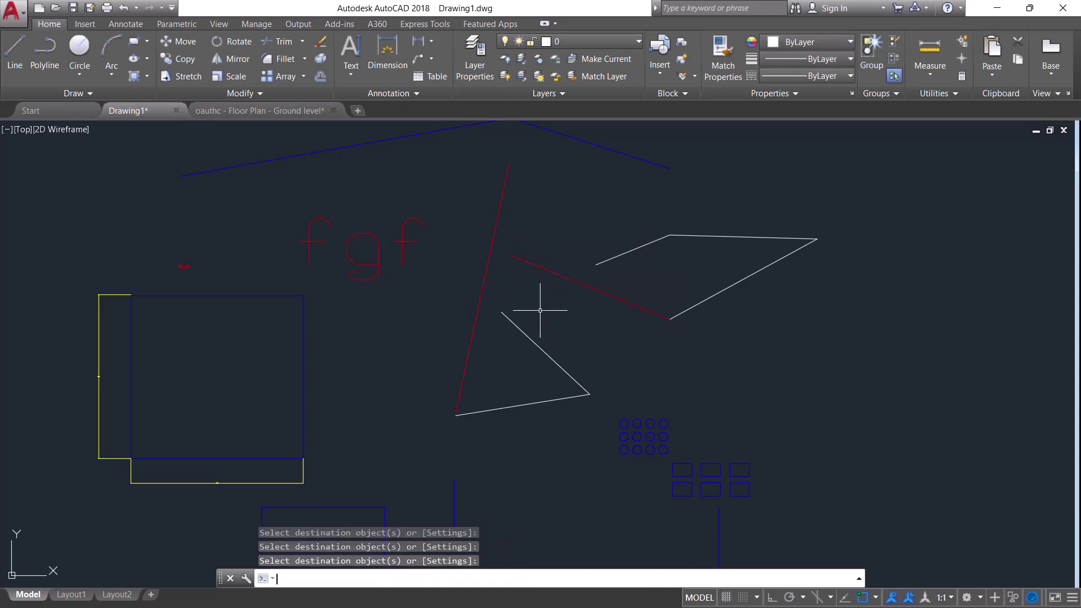
Match the short diagonal line to the blue rectangle's properties
click(723, 56)
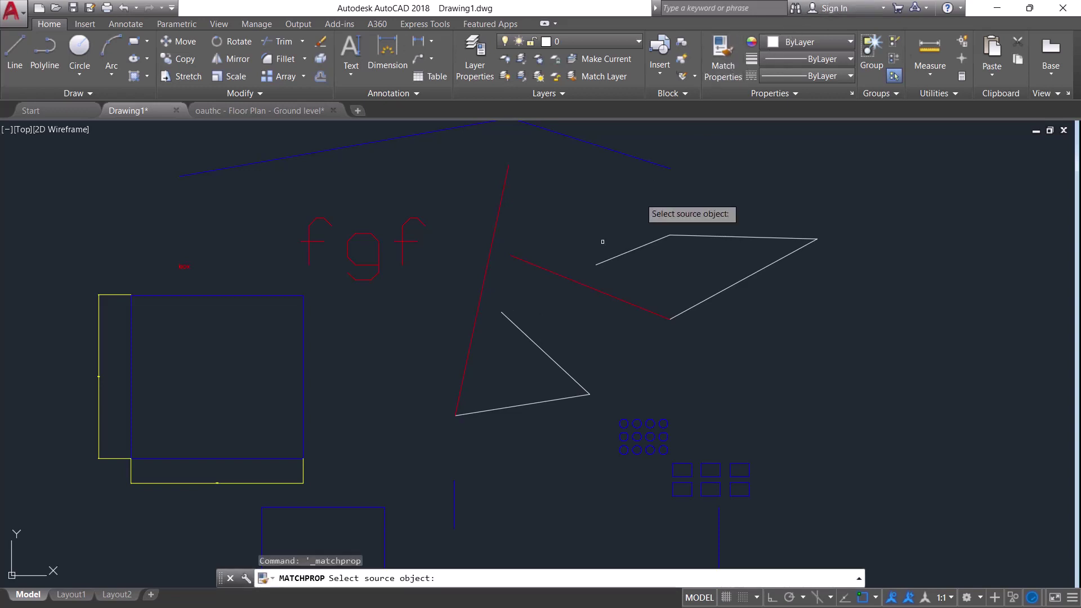
click(303, 368)
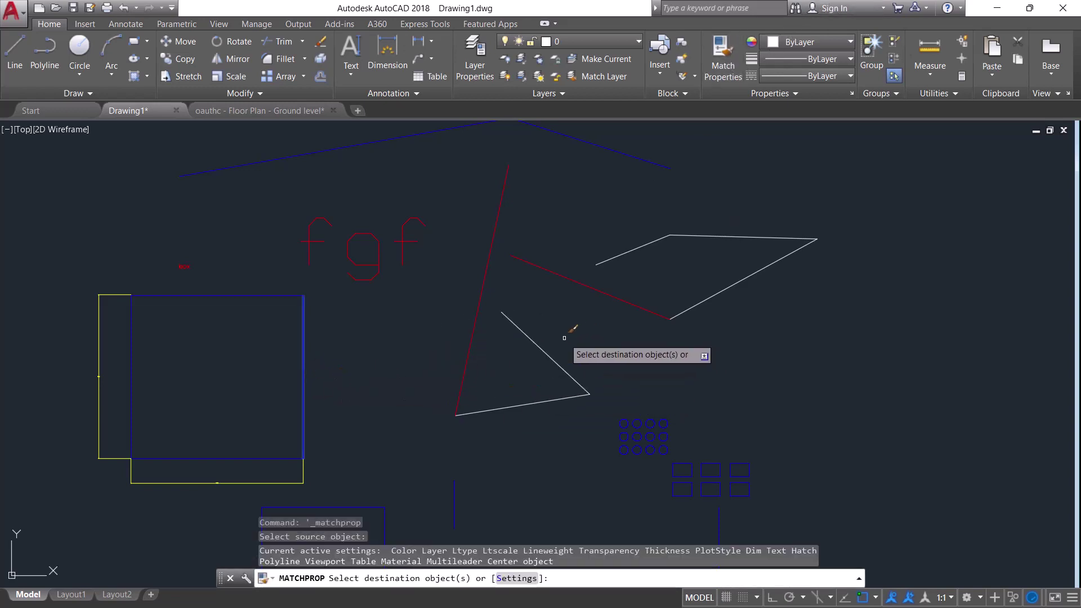
click(549, 351)
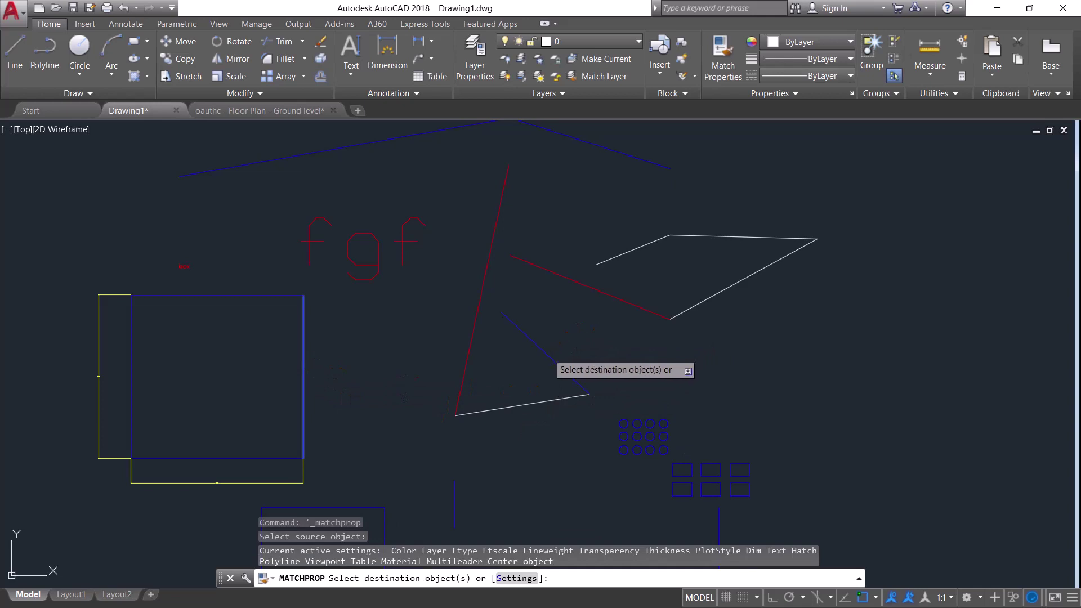
key(Escape)
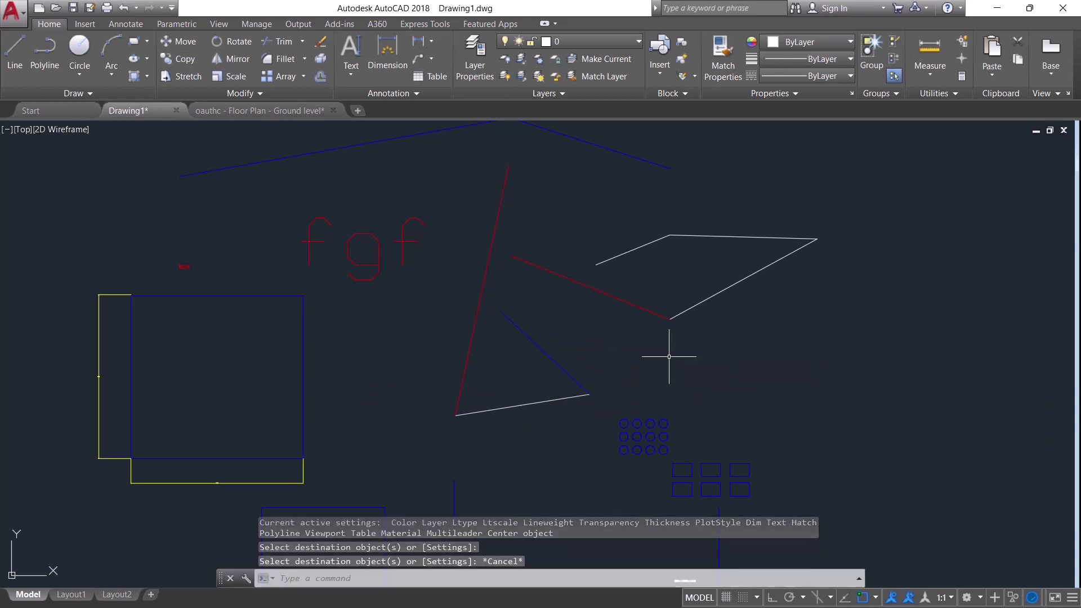
scroll(673, 259, down, 4)
scroll(673, 259, up, 3)
scroll(628, 364, down, 2)
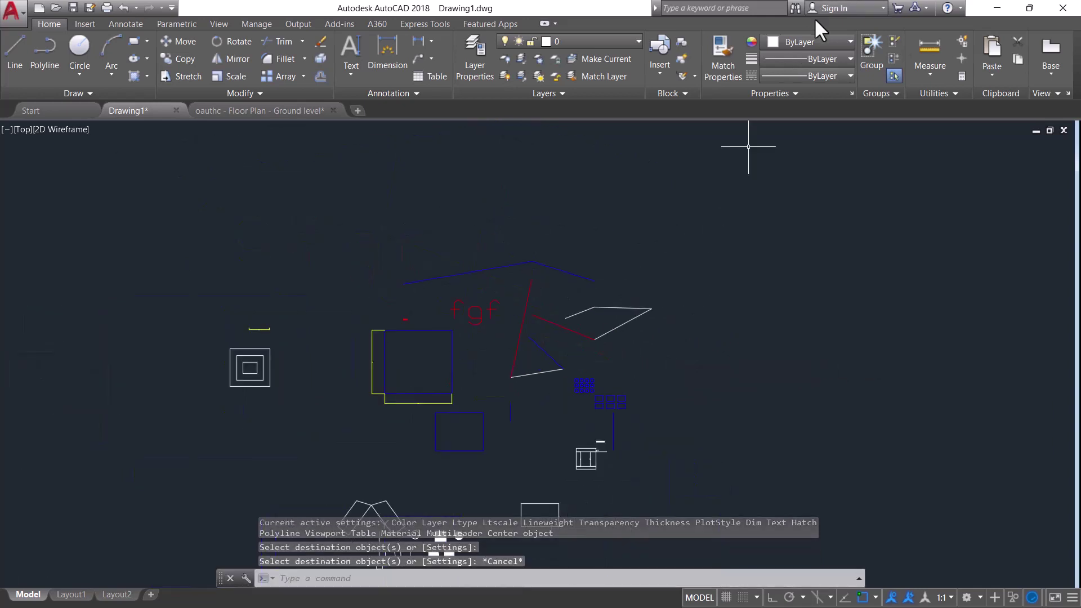
click(850, 42)
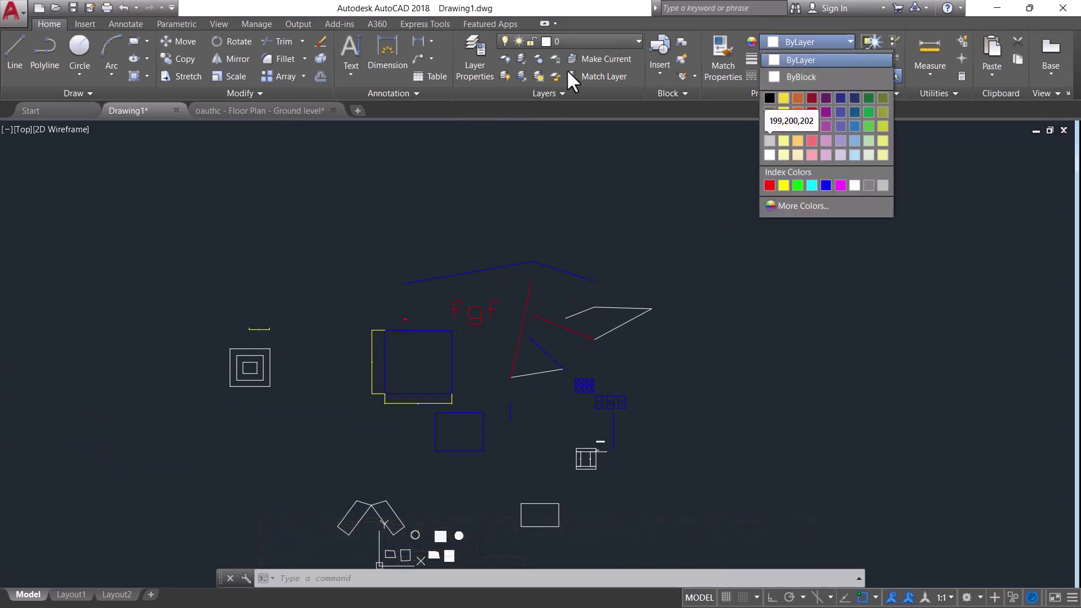
click(638, 40)
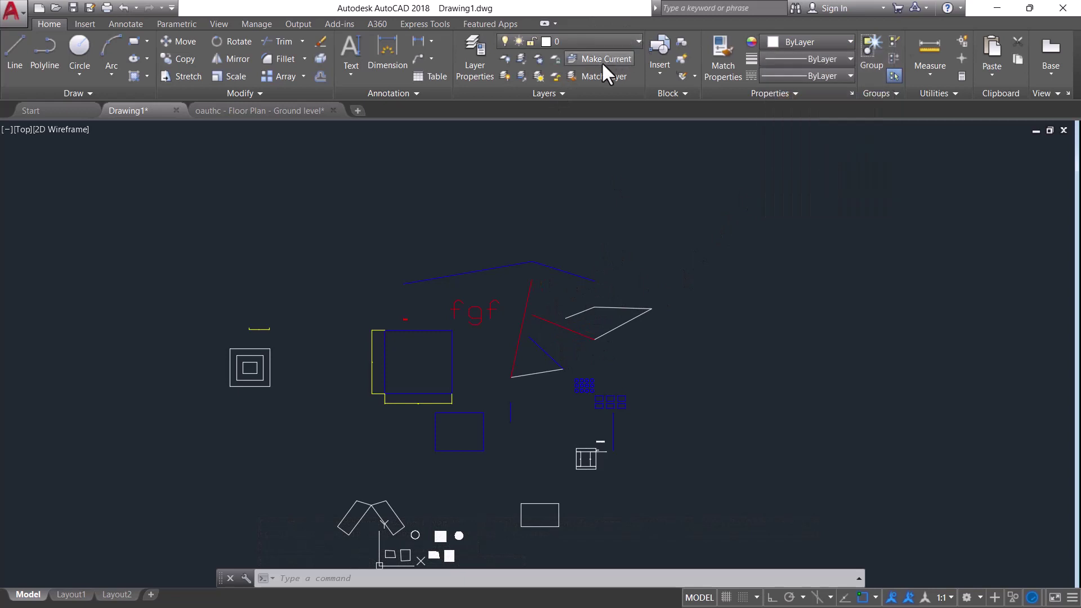
click(633, 38)
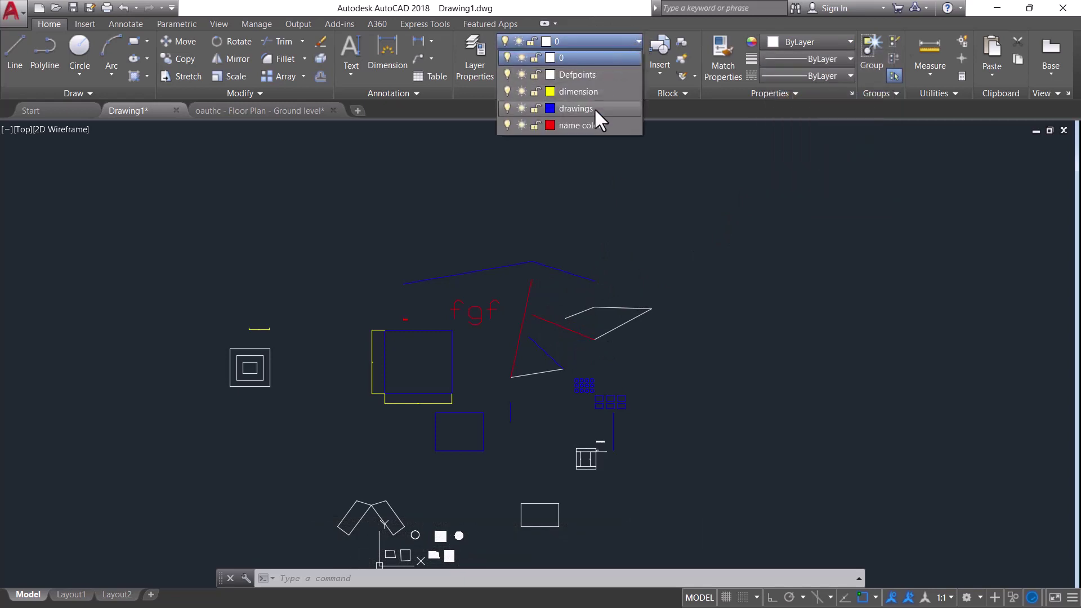
click(637, 37)
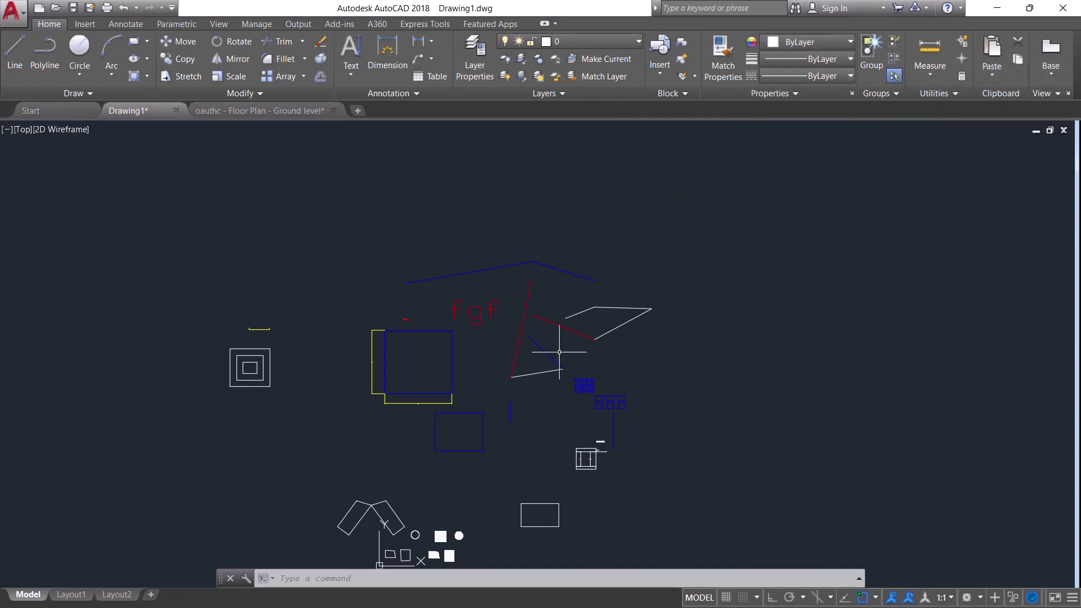
Select the parallelogram's top edge and change its colour to Red
scroll(619, 306, up, 6)
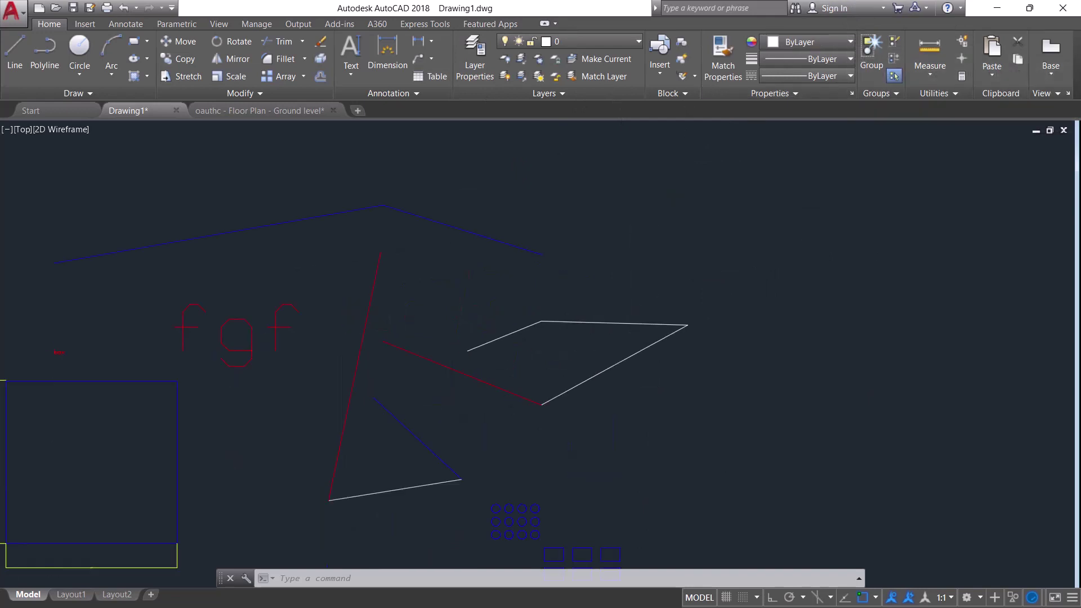
click(617, 333)
click(607, 341)
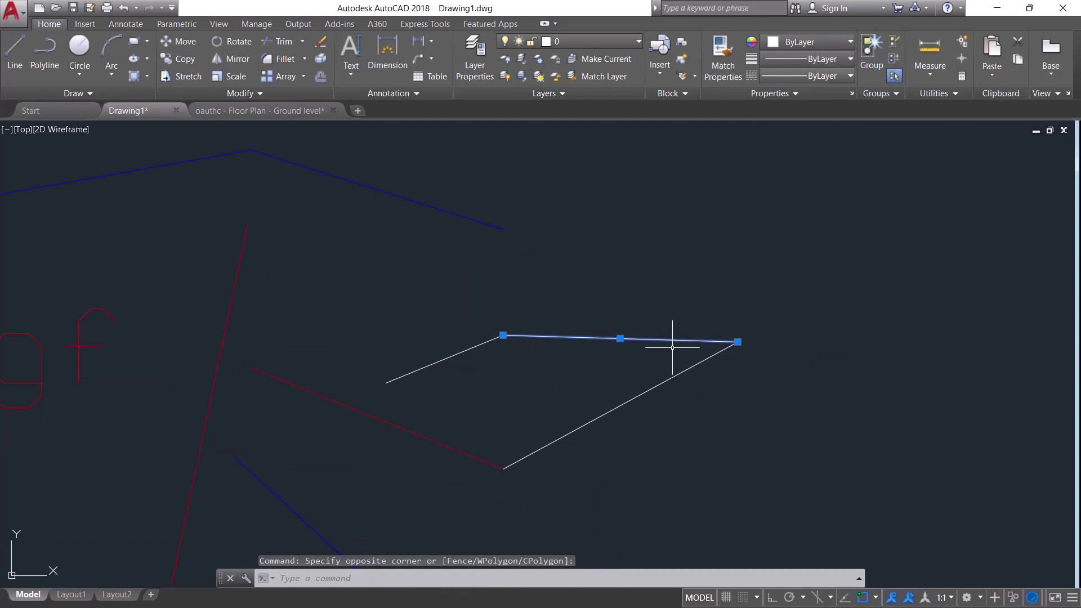
click(772, 43)
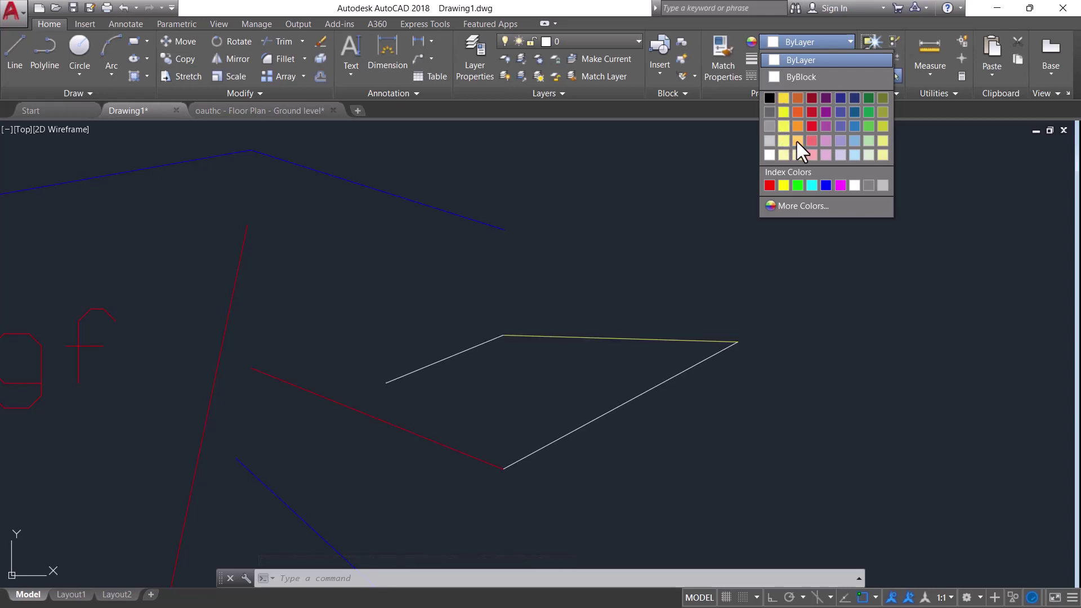
click(770, 184)
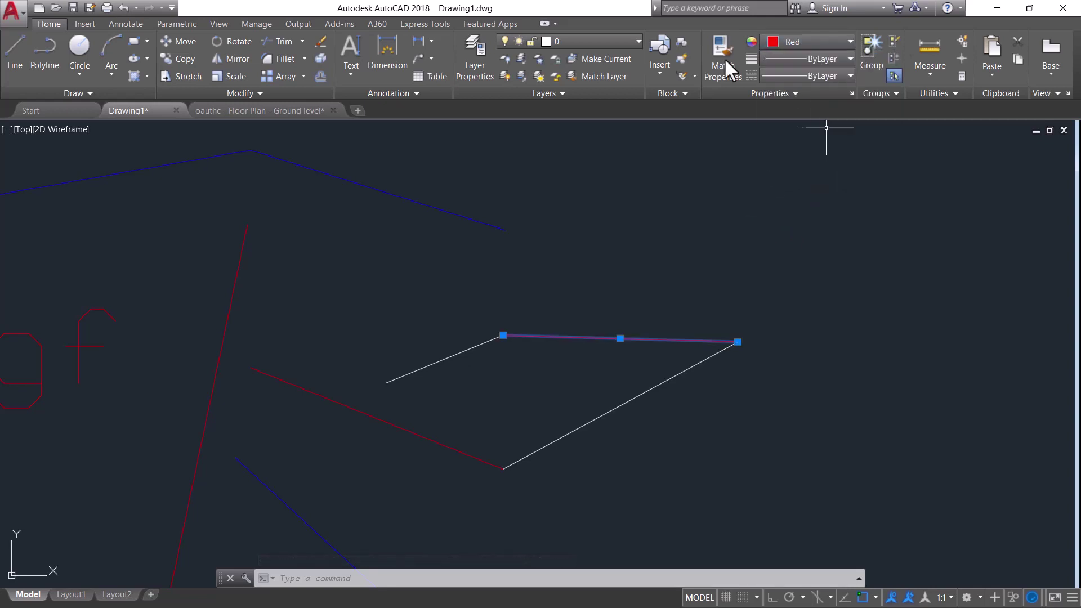
scroll(648, 283, down, 4)
click(651, 267)
key(Escape)
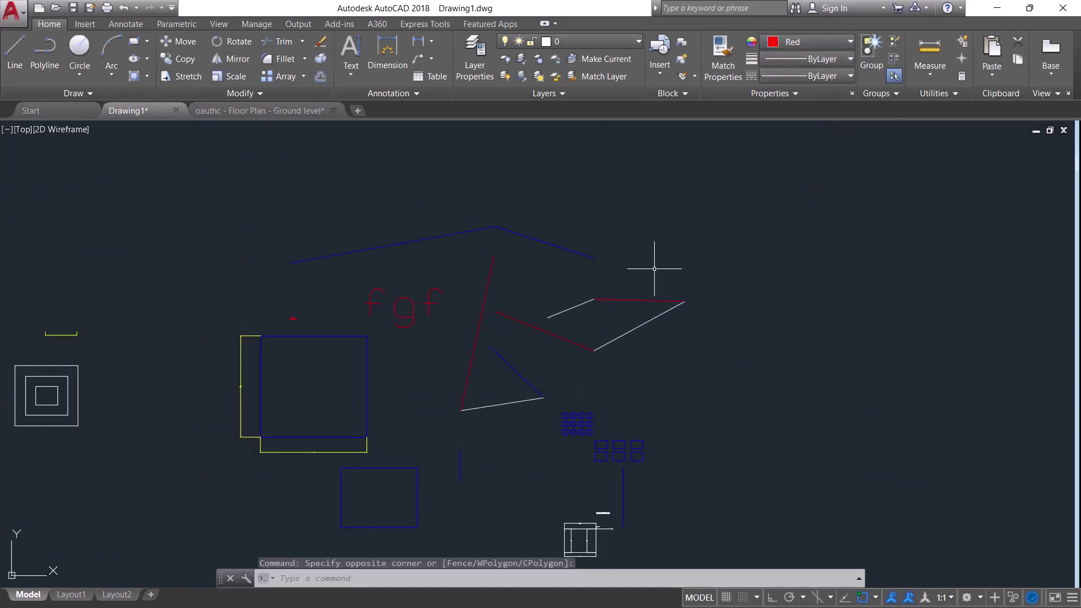
scroll(662, 275, up, 6)
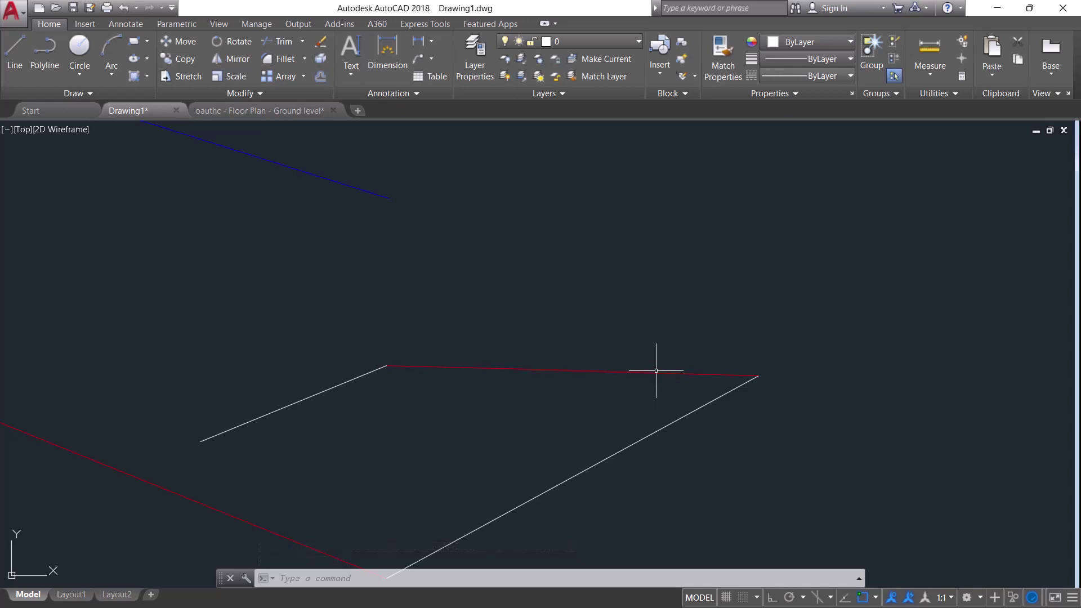
Give the red top edge a 0.60 mm lineweight
click(641, 373)
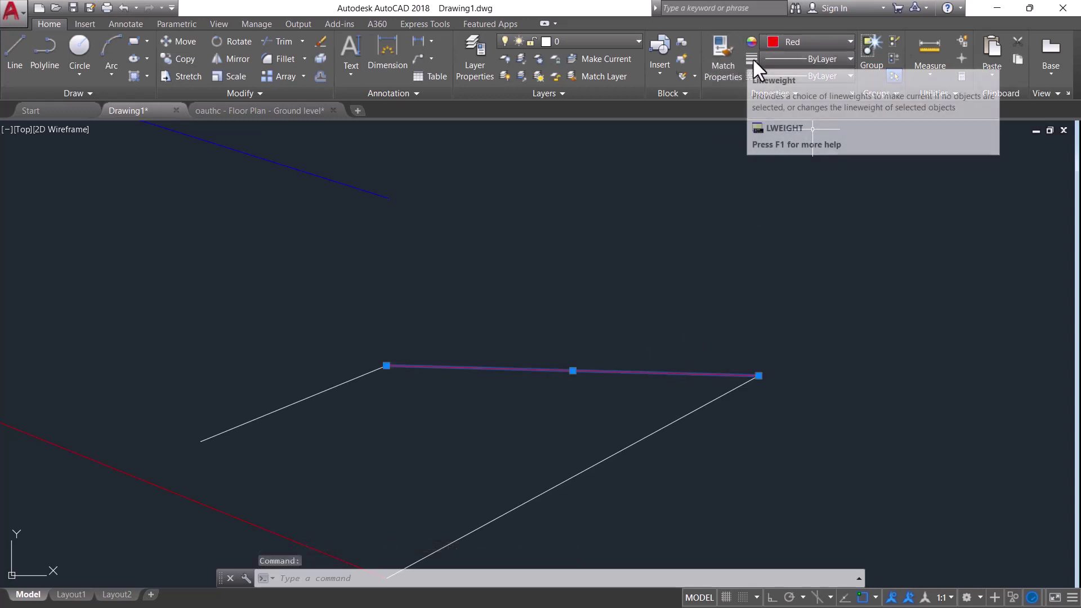
click(852, 58)
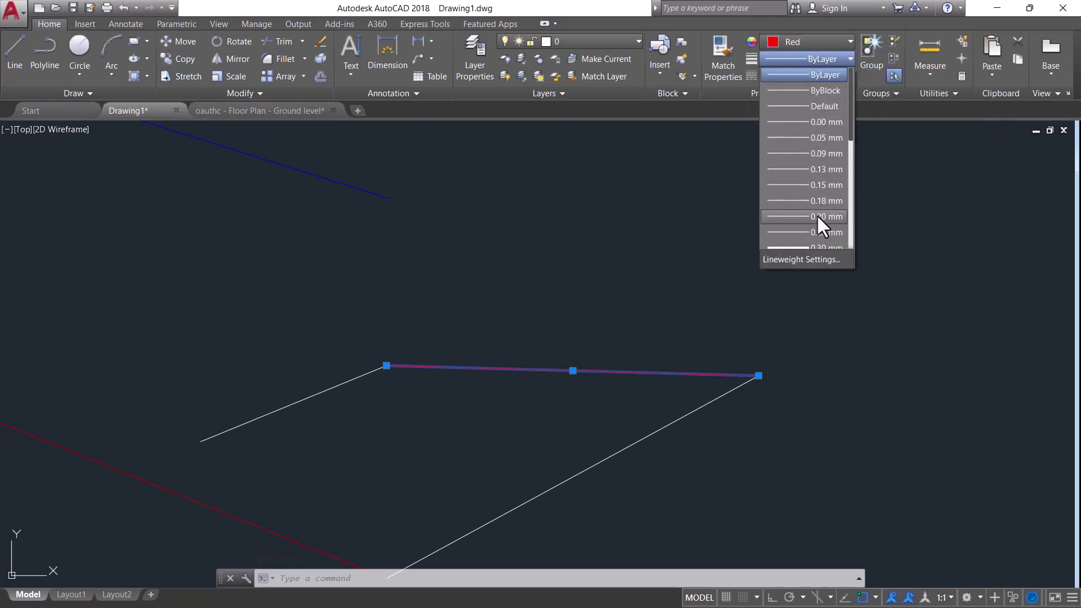
scroll(817, 220, down, 1)
scroll(818, 241, down, 2)
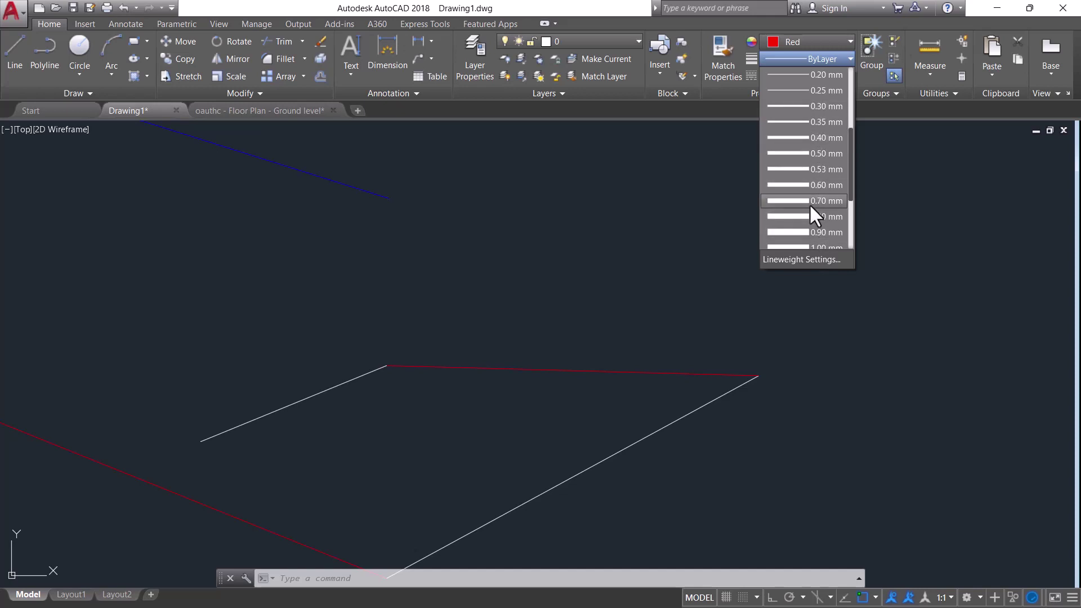
click(815, 184)
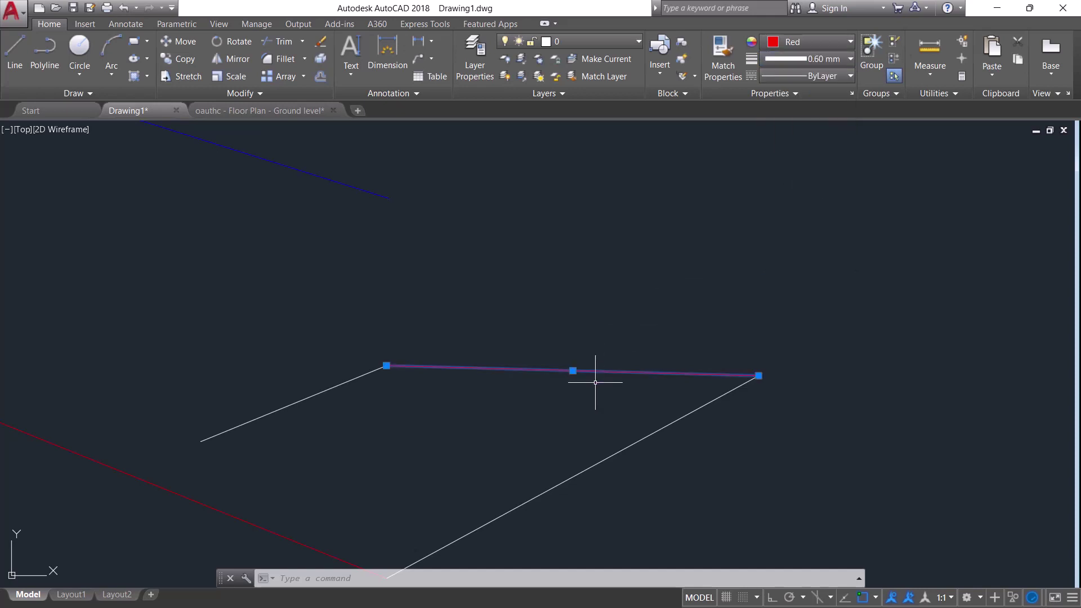
scroll(594, 379, up, 2)
scroll(595, 383, down, 2)
key(Escape)
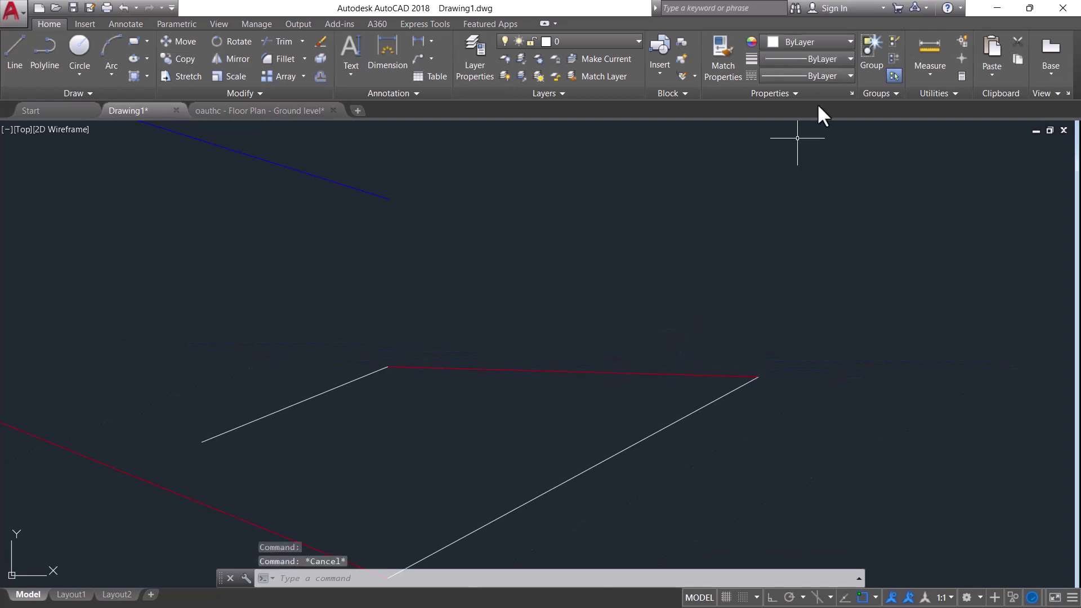
Enable Display Lineweight in the Lineweight Settings dialog and confirm
click(834, 71)
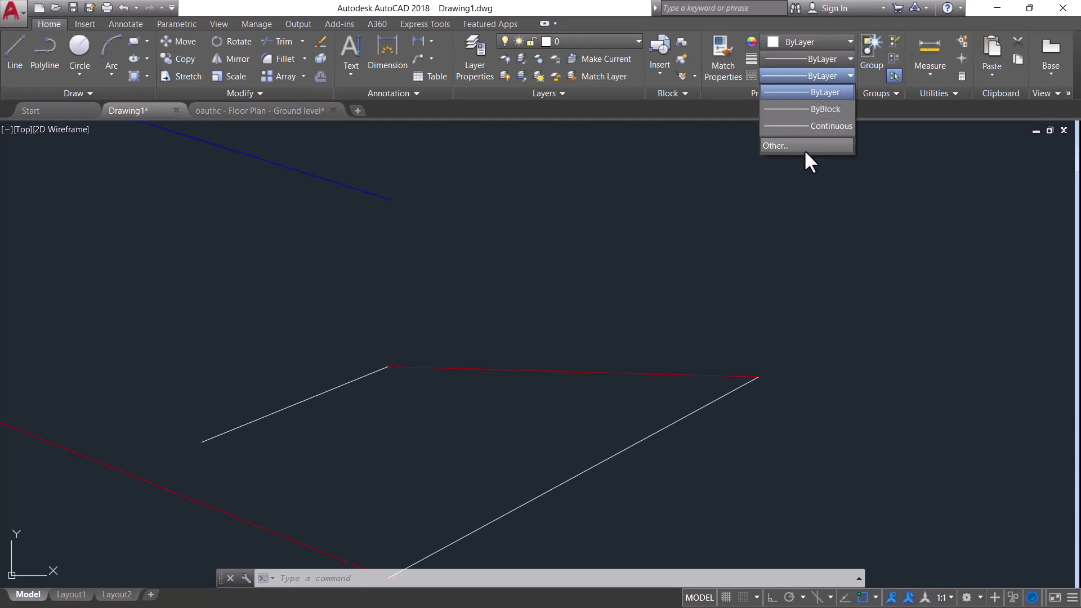
click(849, 76)
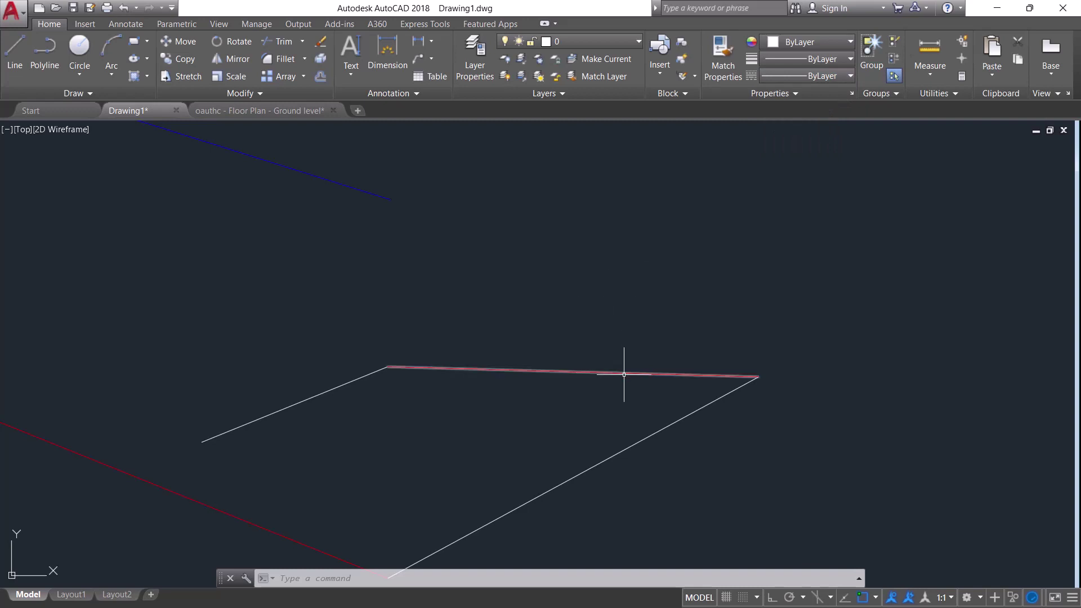
click(850, 57)
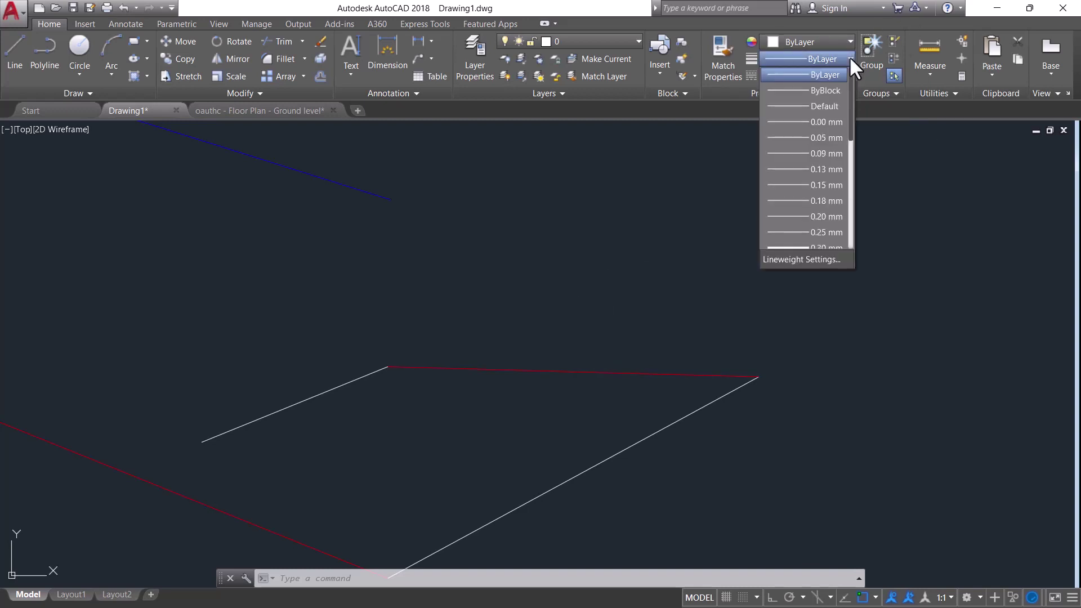
click(816, 259)
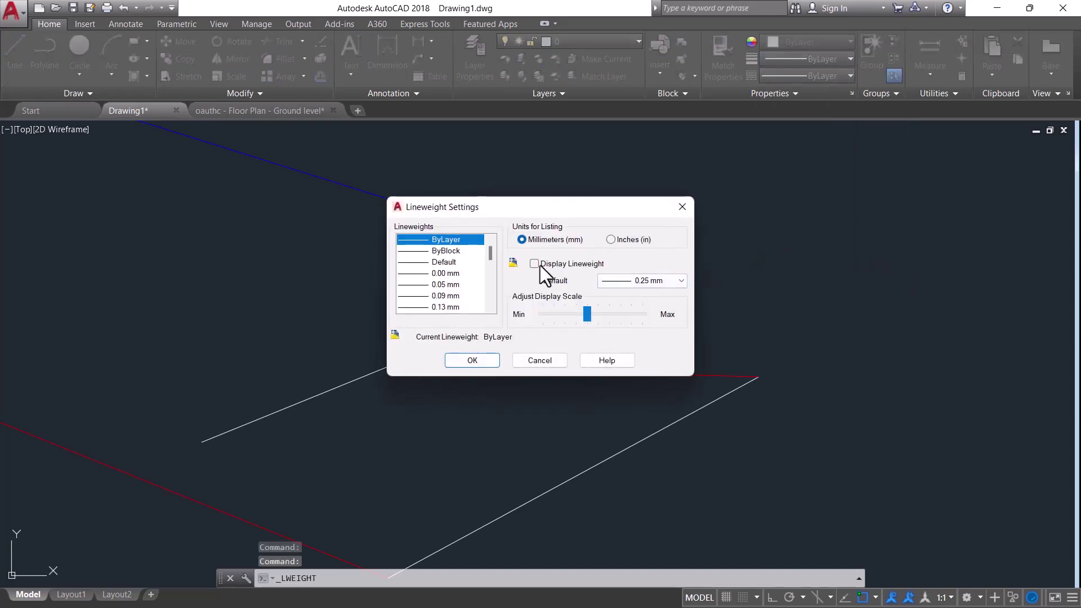
click(535, 264)
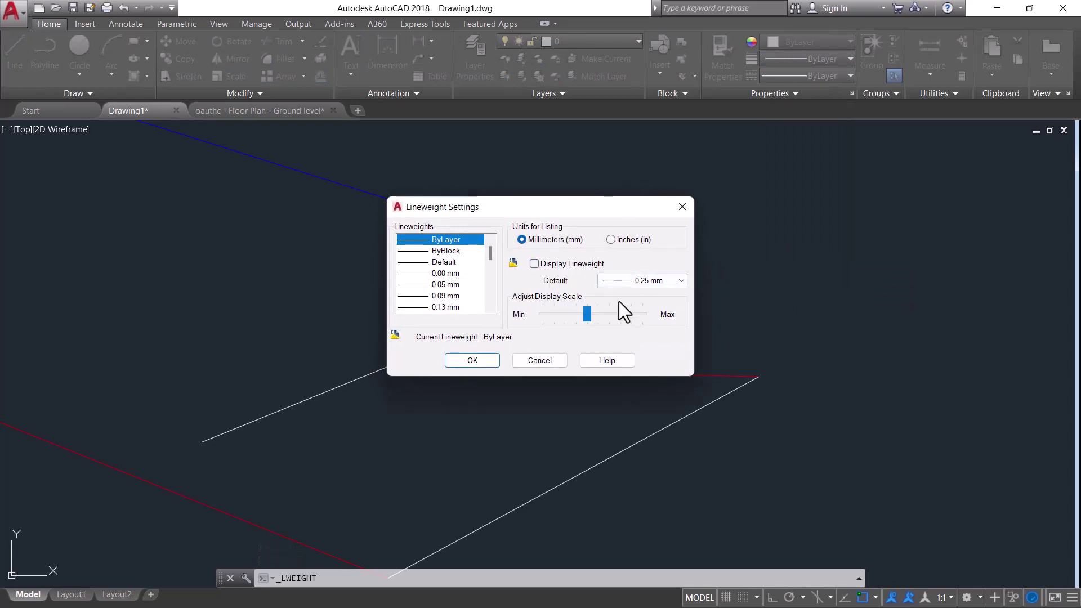
click(535, 263)
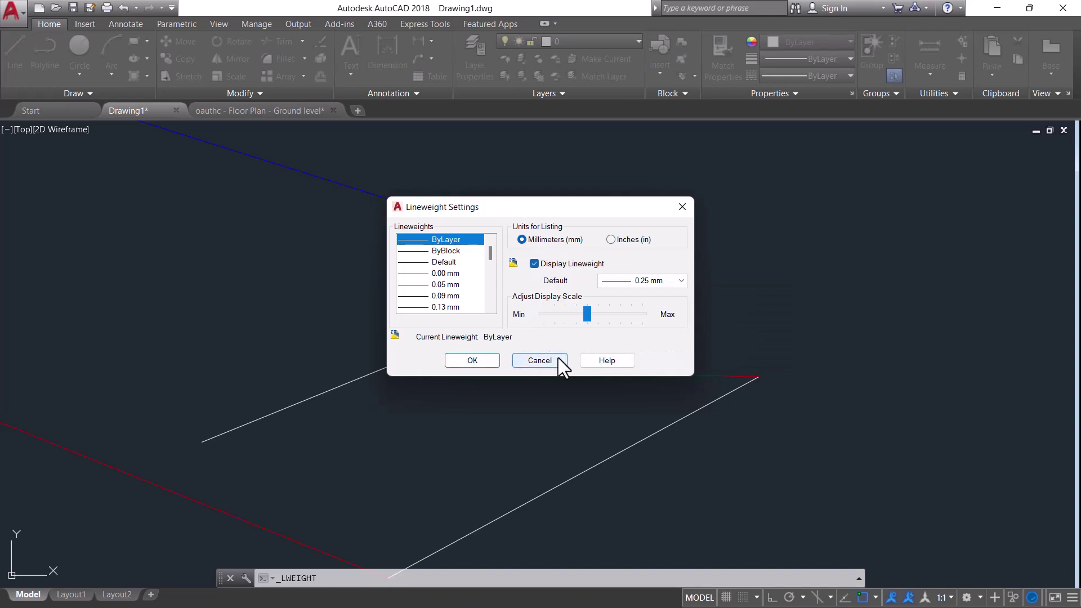
click(475, 358)
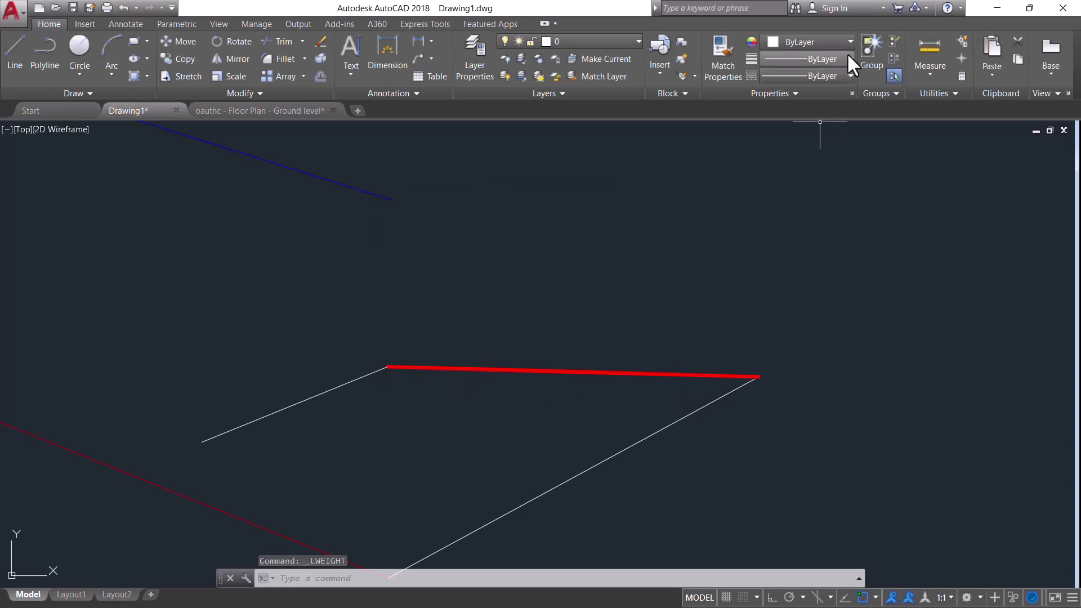
Set the white diagonal line's lineweight to 2.11 mm in Properties
click(713, 397)
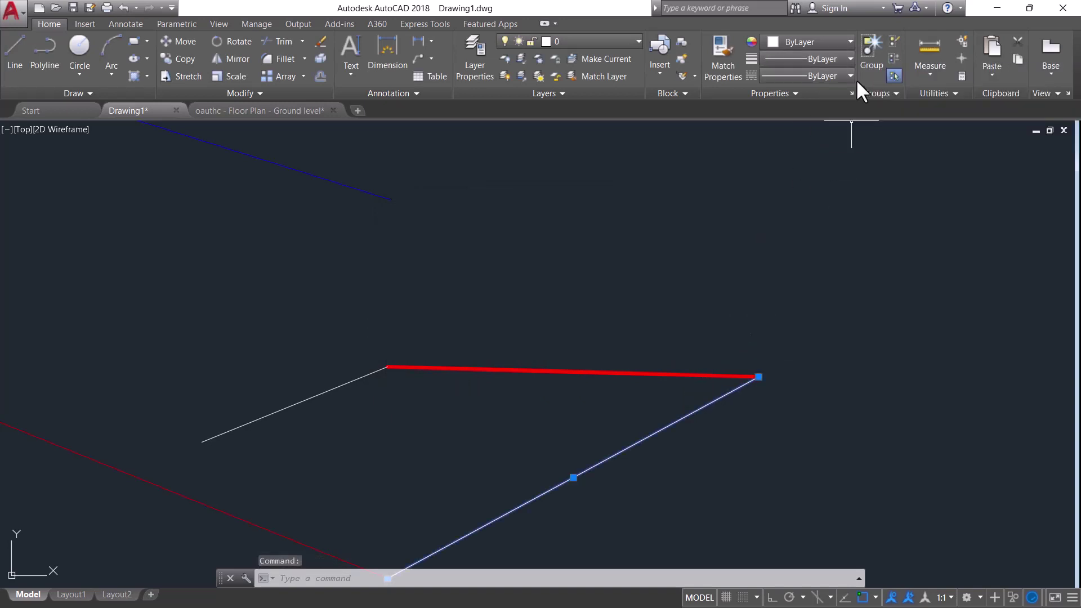
click(849, 59)
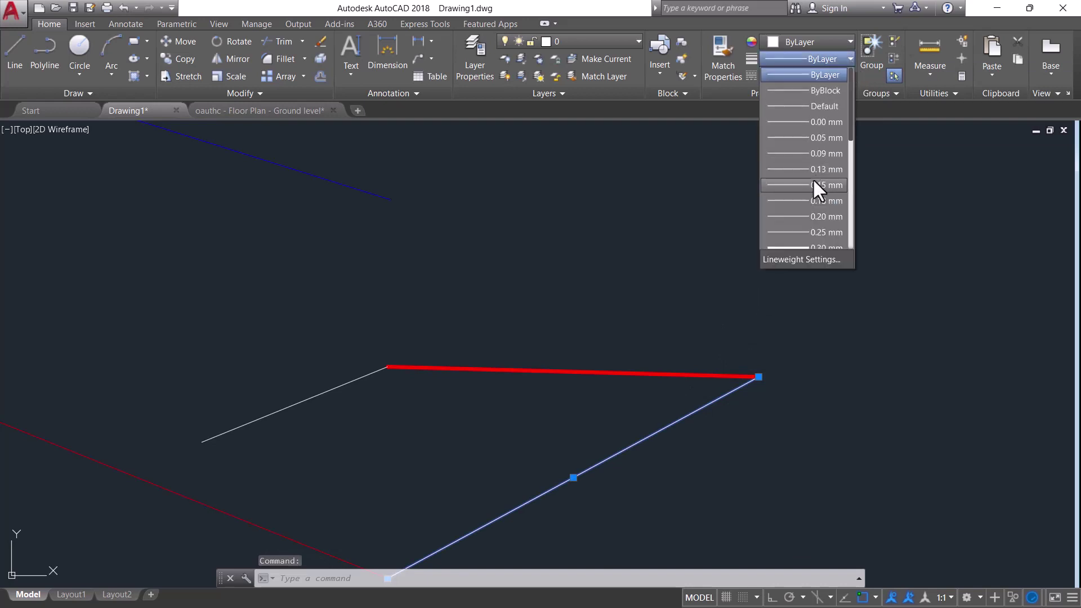
scroll(809, 230, down, 4)
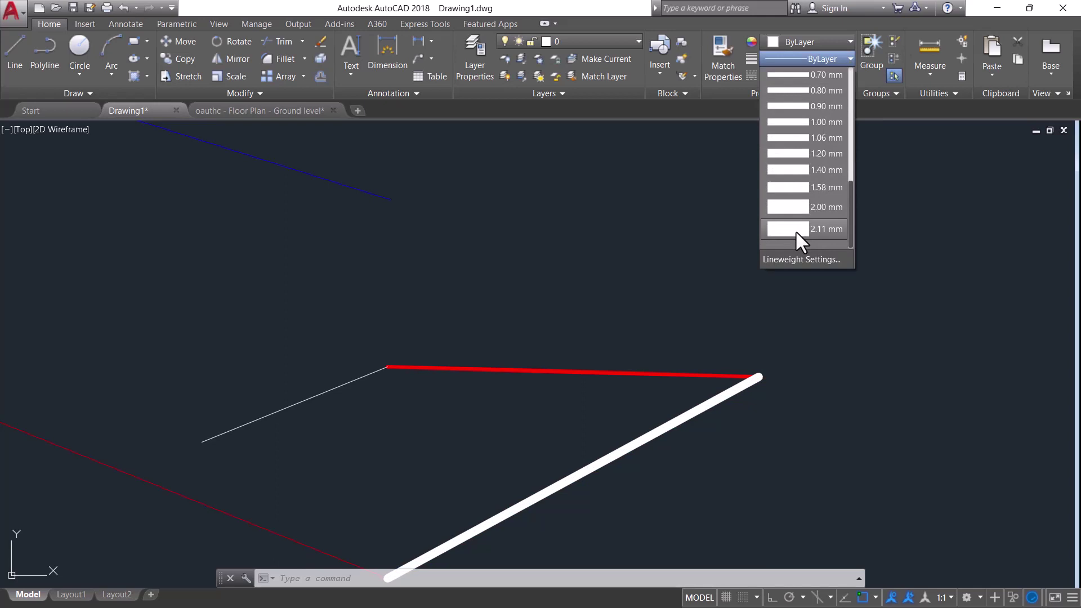
click(796, 231)
scroll(699, 386, down, 3)
scroll(697, 410, up, 5)
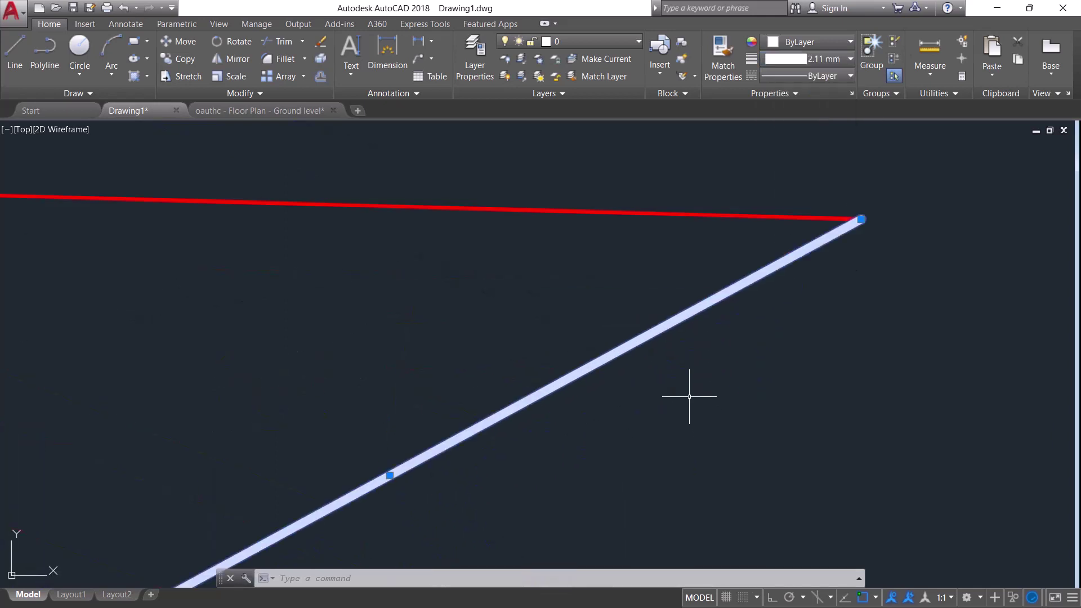
scroll(689, 397, down, 4)
Deselect the line and zoom to check the thick diagonal beside the red edge
key(Escape)
scroll(752, 390, up, 2)
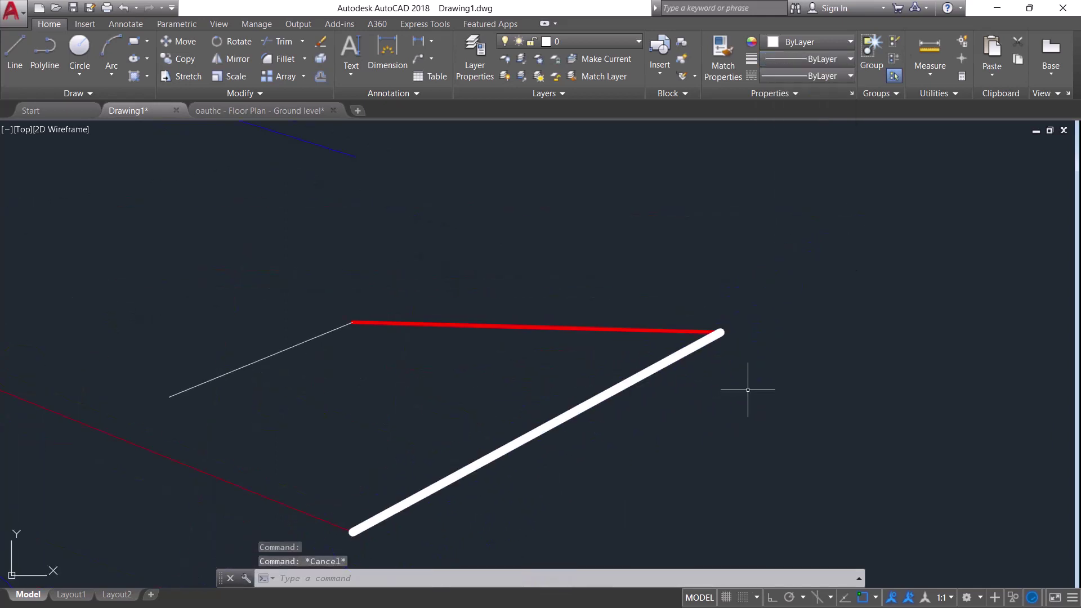
scroll(700, 333, down, 4)
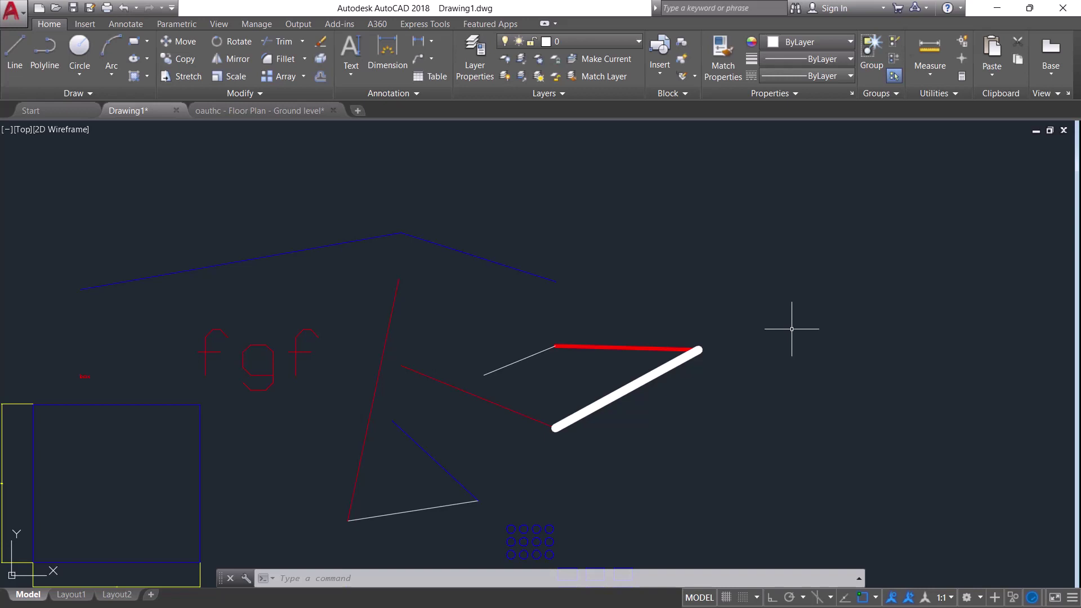
scroll(525, 354, up, 5)
scroll(699, 385, down, 8)
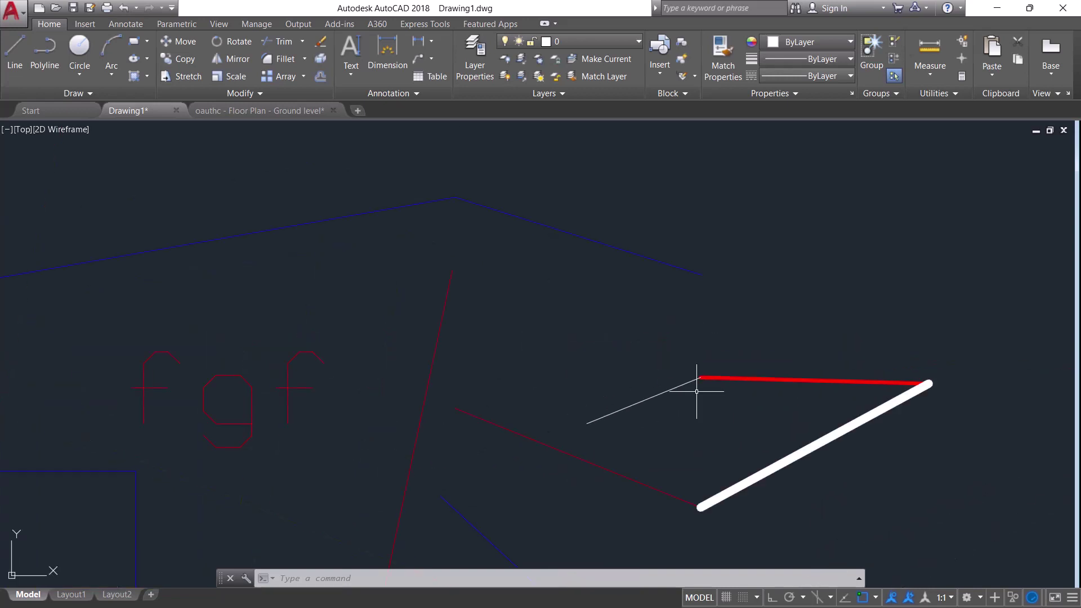
scroll(654, 375, up, 3)
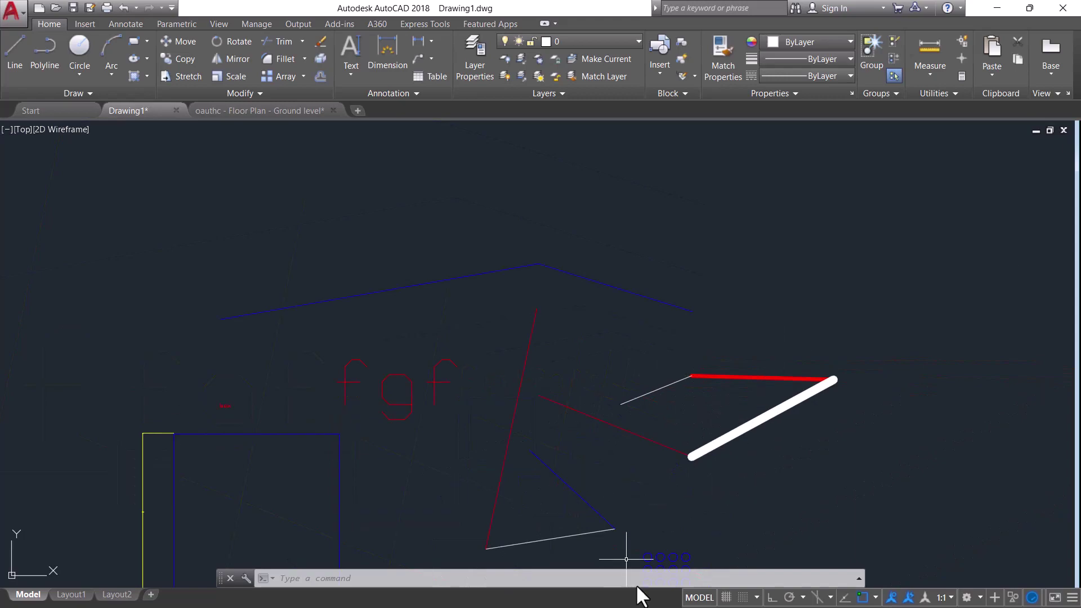